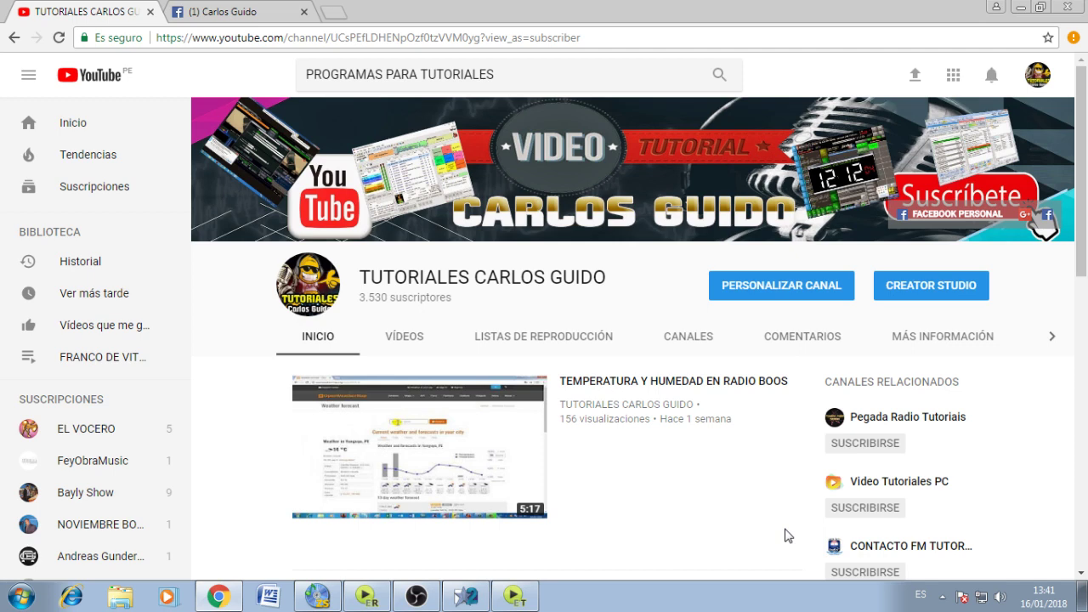
Switch to ZaraStudio and examine the event types available when adding an event, leaving the events list unchanged.
left_click(323, 595)
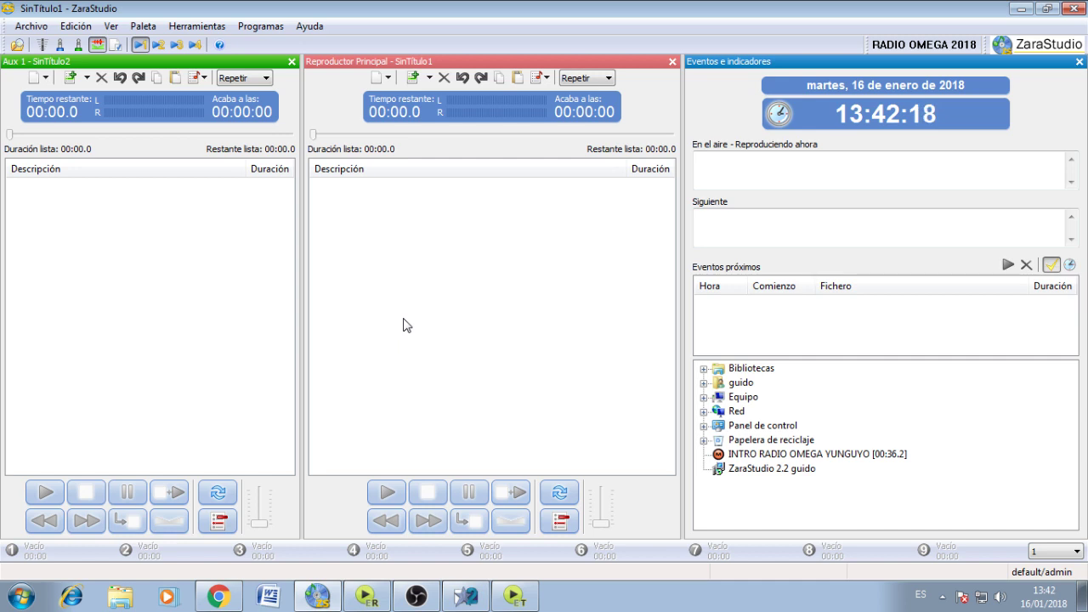
left_click(1070, 267)
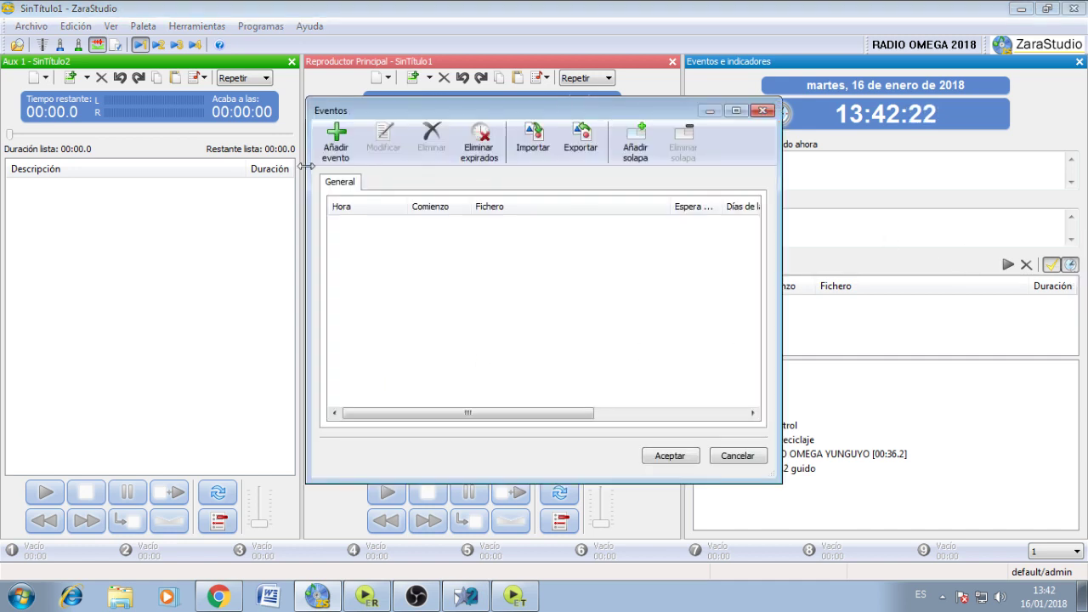
left_click(337, 142)
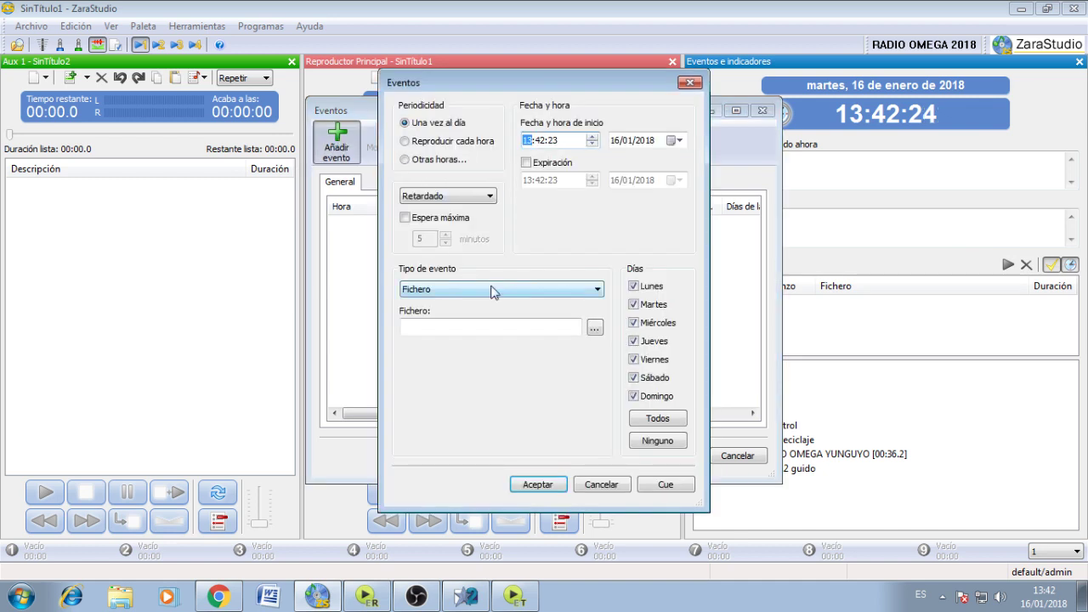
left_click_drag(476, 85, 449, 125)
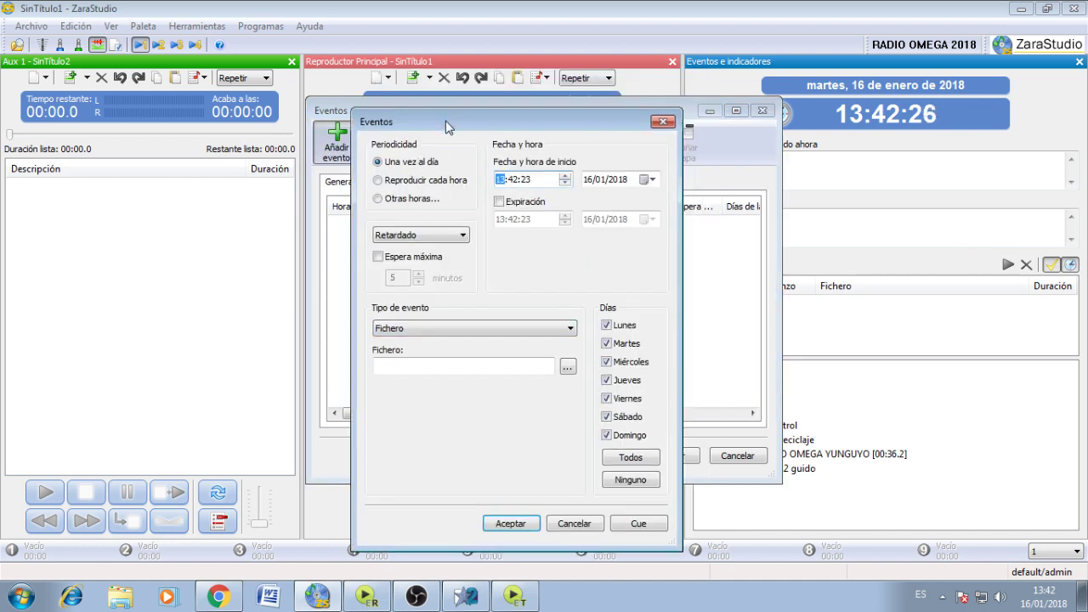
left_click(457, 328)
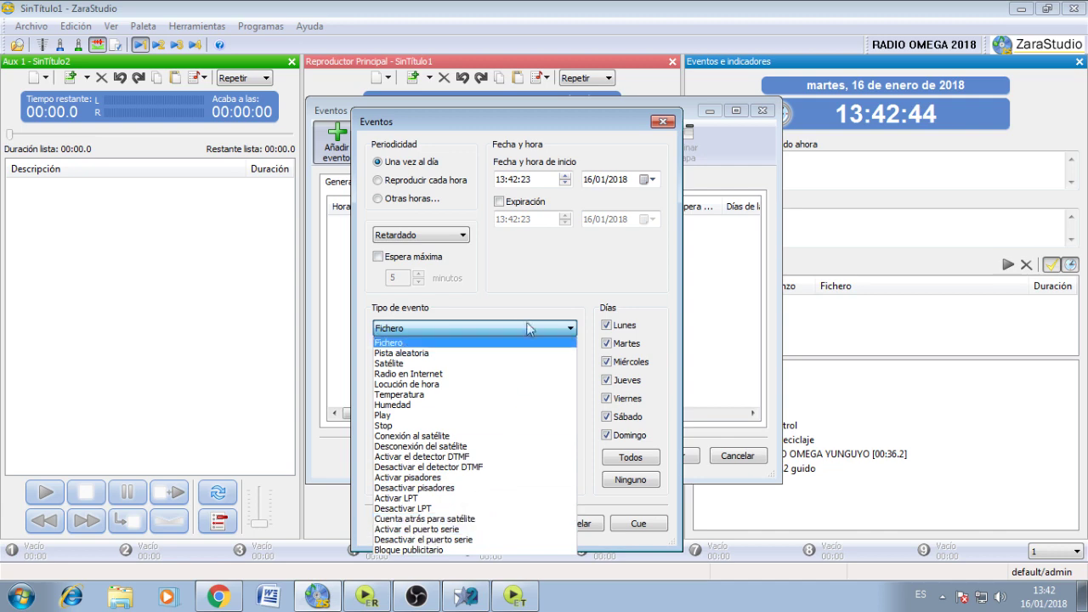
left_click(416, 342)
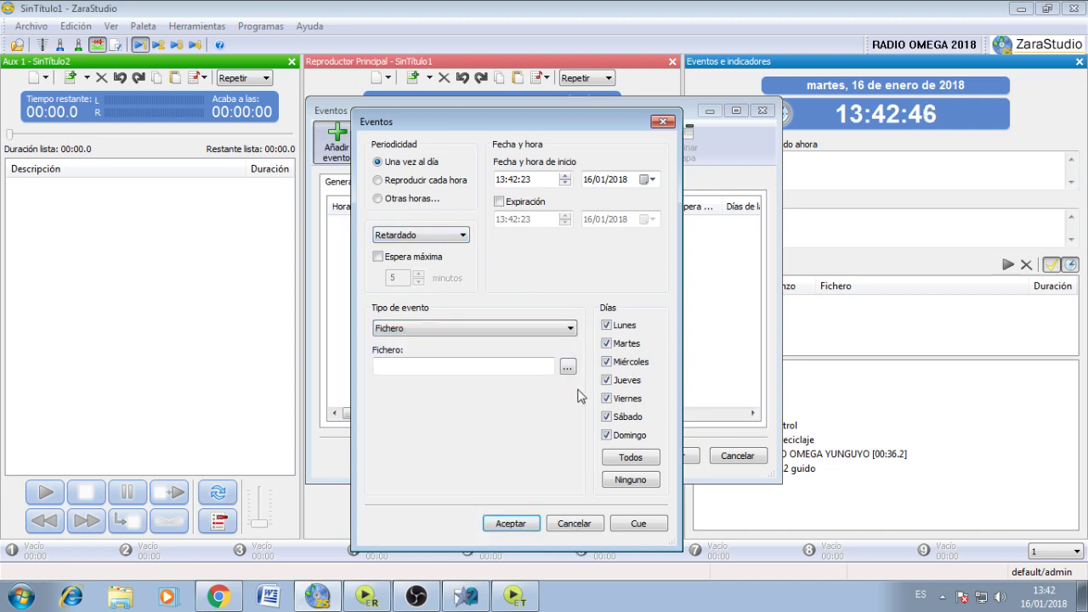
left_click(662, 121)
left_click(763, 111)
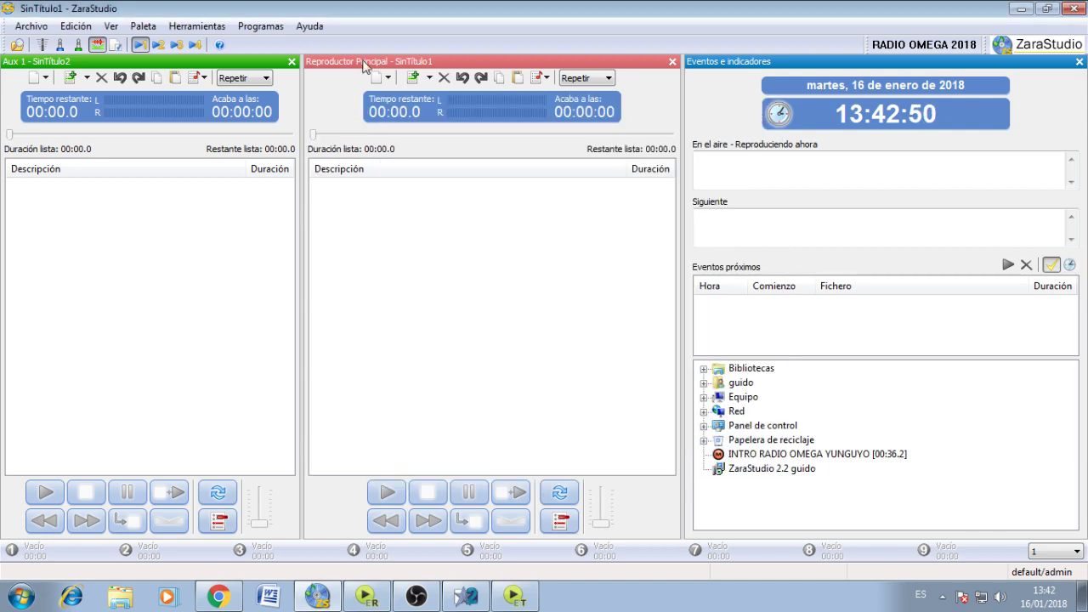
Examine the audio options for Fundido, Salidas, Satélite and AGC, toggling Activar AGC off and on before leaving the options.
left_click(173, 31)
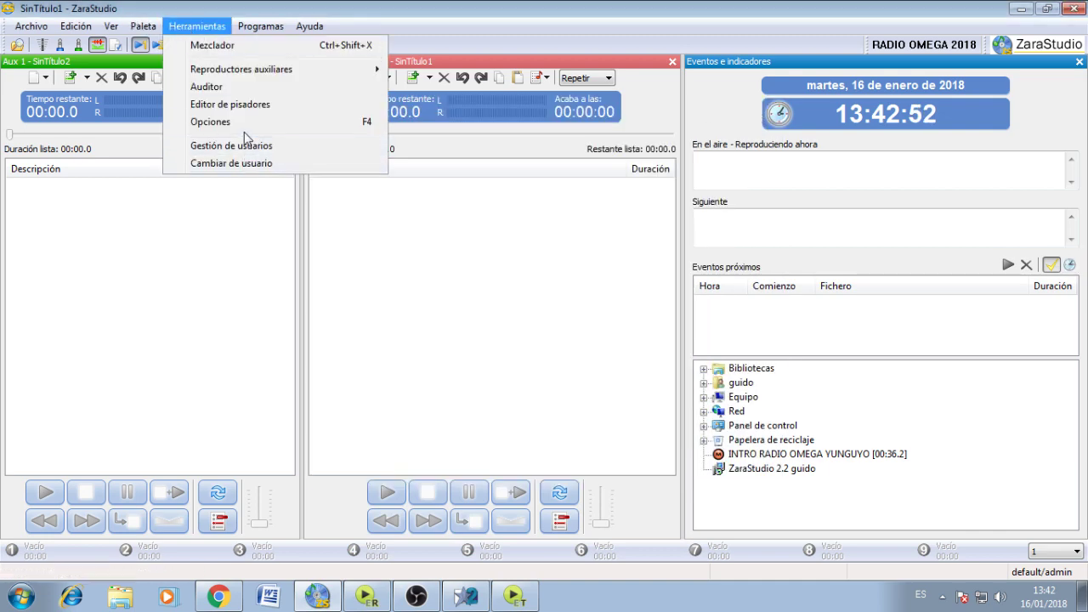
left_click(213, 118)
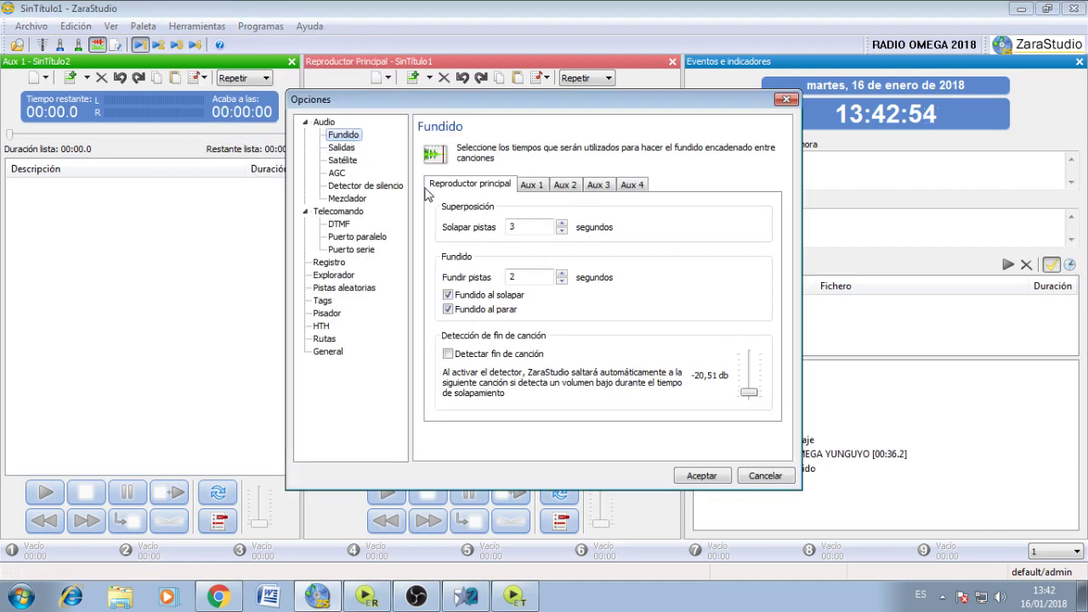
left_click(341, 148)
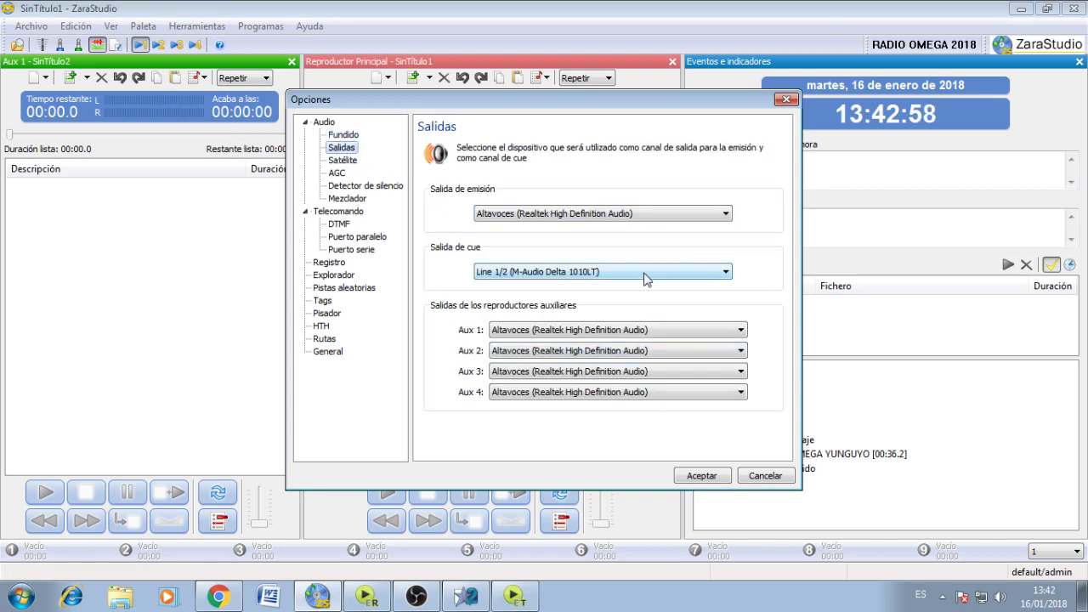
left_click(342, 159)
left_click(335, 174)
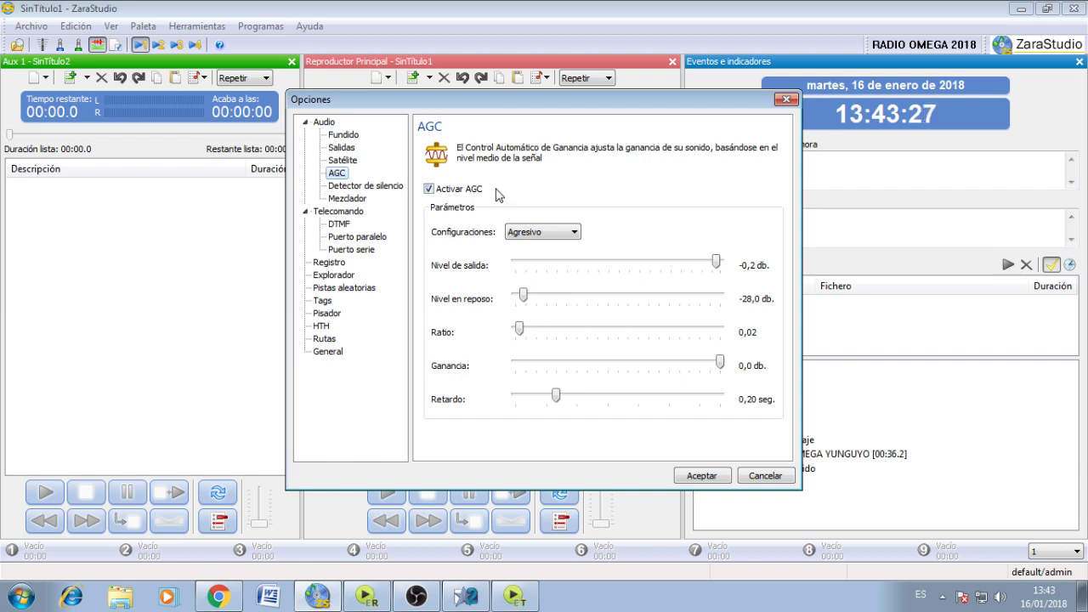
left_click(429, 188)
left_click(429, 188)
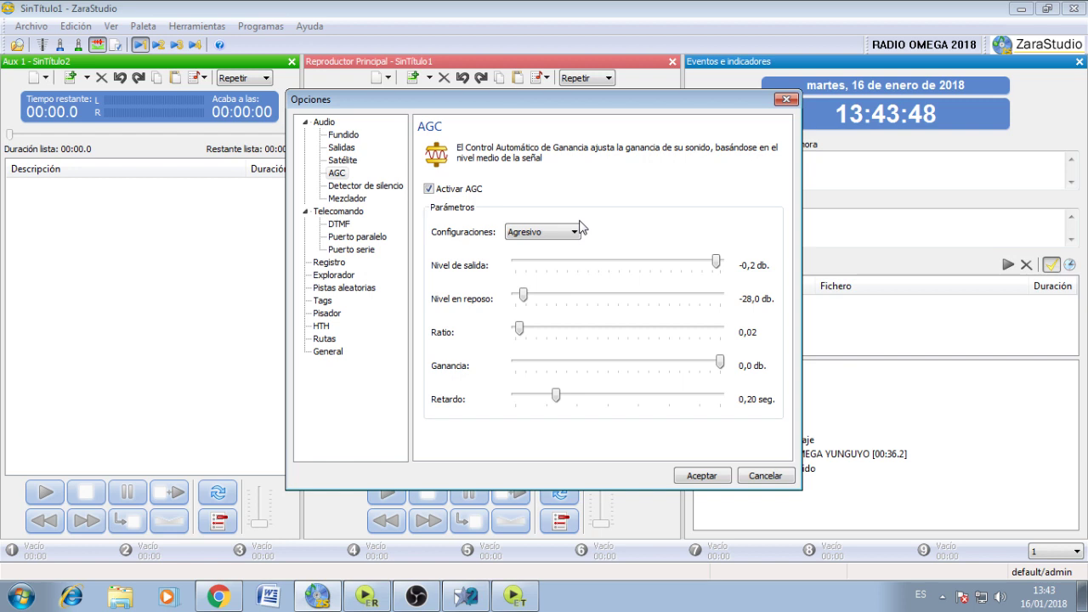
left_click(781, 101)
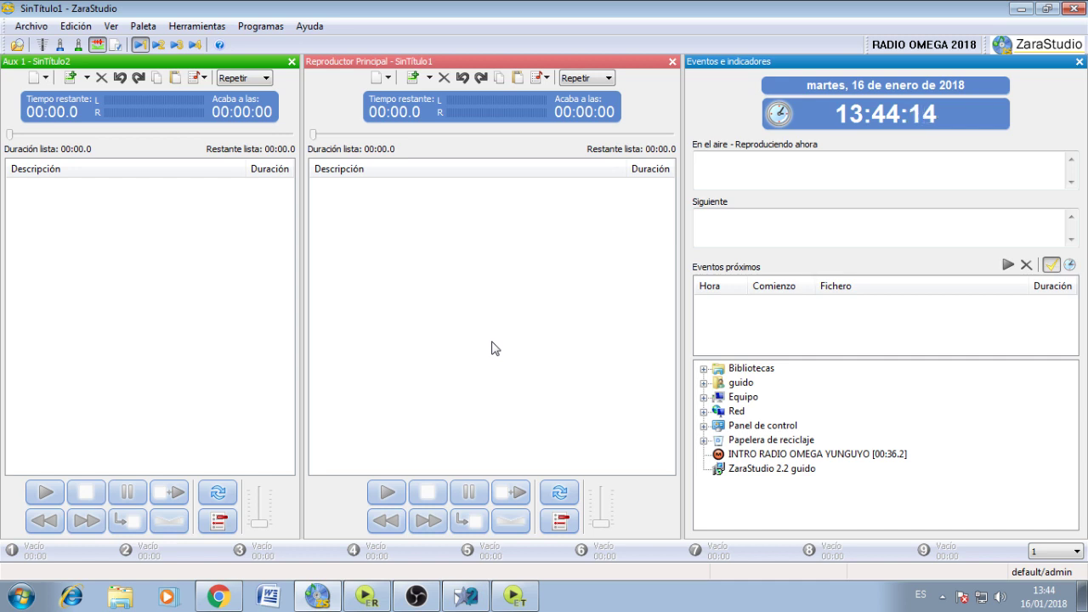
Switch to the Jazler RadioStar studio and view its song browser and the cue monitor for the queued Janji track.
left_click(467, 597)
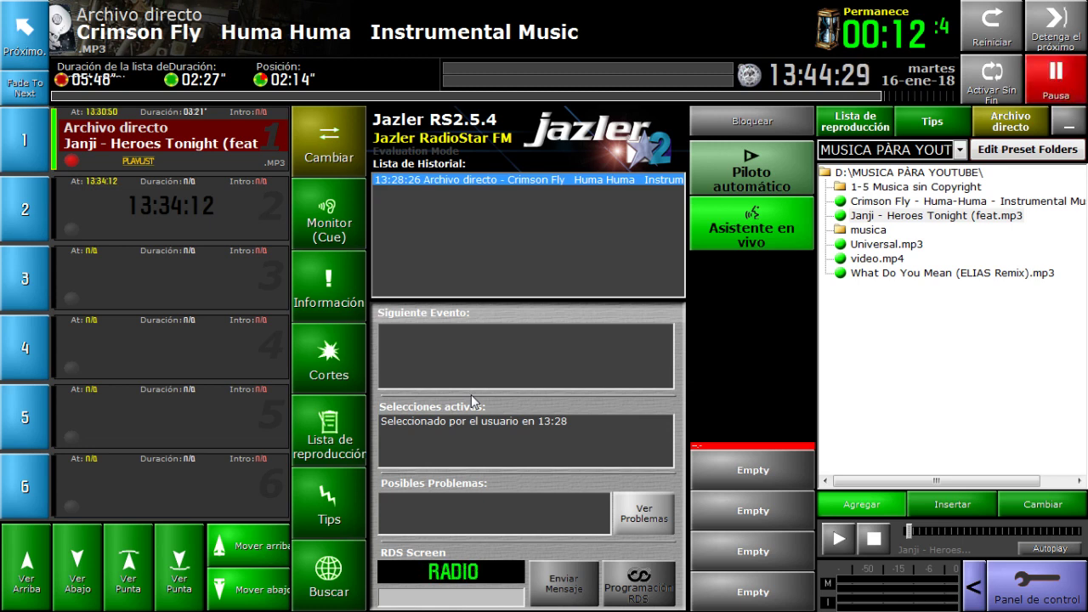
left_click(322, 142)
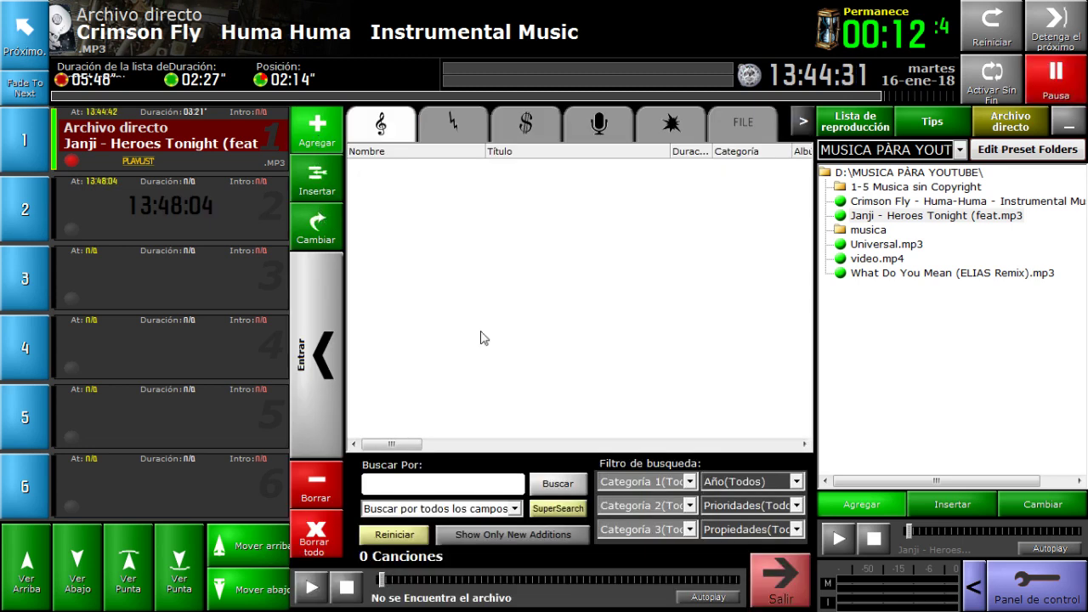
left_click(781, 578)
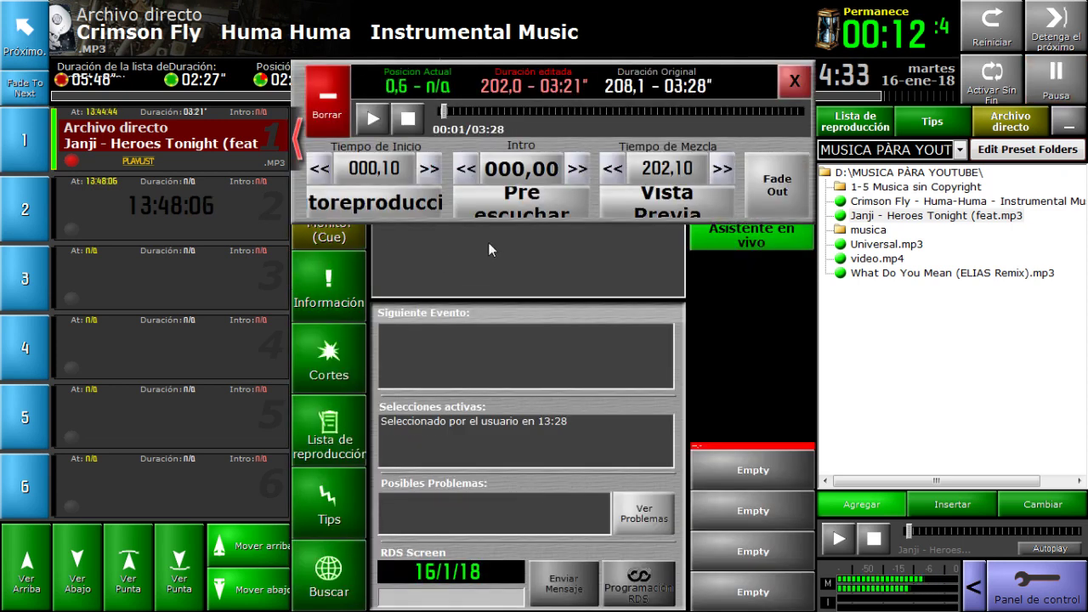
left_click(407, 120)
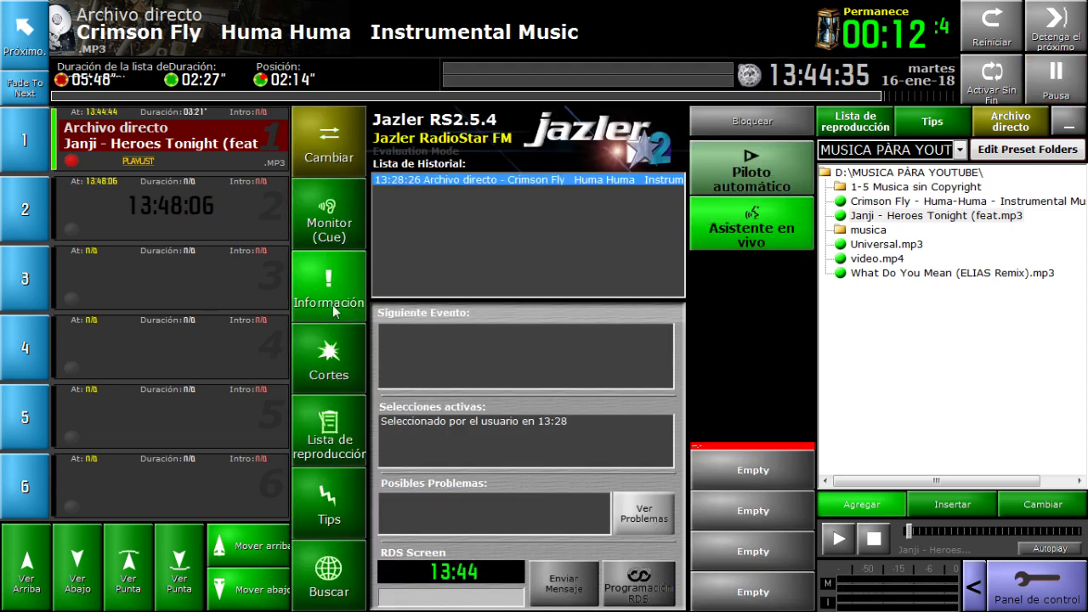
View the studio's Cortes time slots, the Playlist Selector and the Tips screen.
left_click(331, 353)
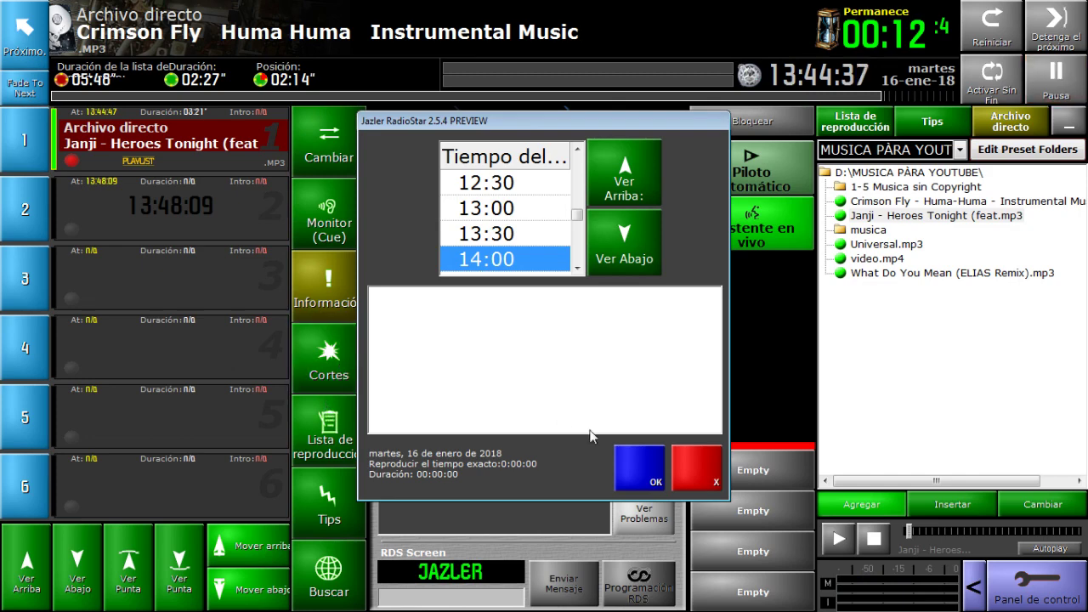
left_click(696, 475)
left_click(328, 438)
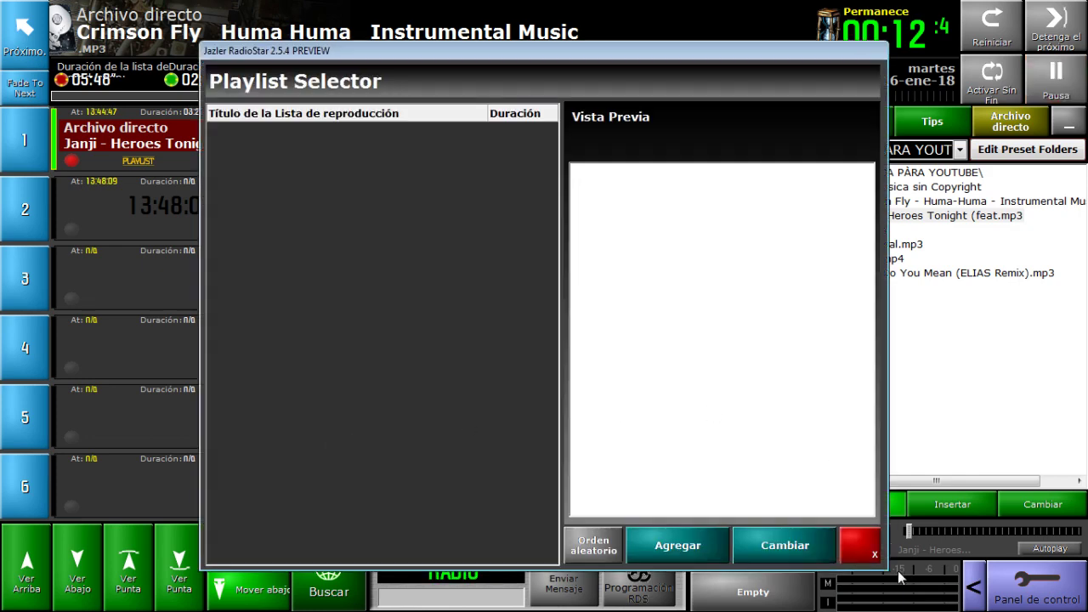
left_click(862, 551)
left_click(329, 506)
left_click(784, 573)
Open the control panel and view the Programador Automático schedule.
left_click(1045, 595)
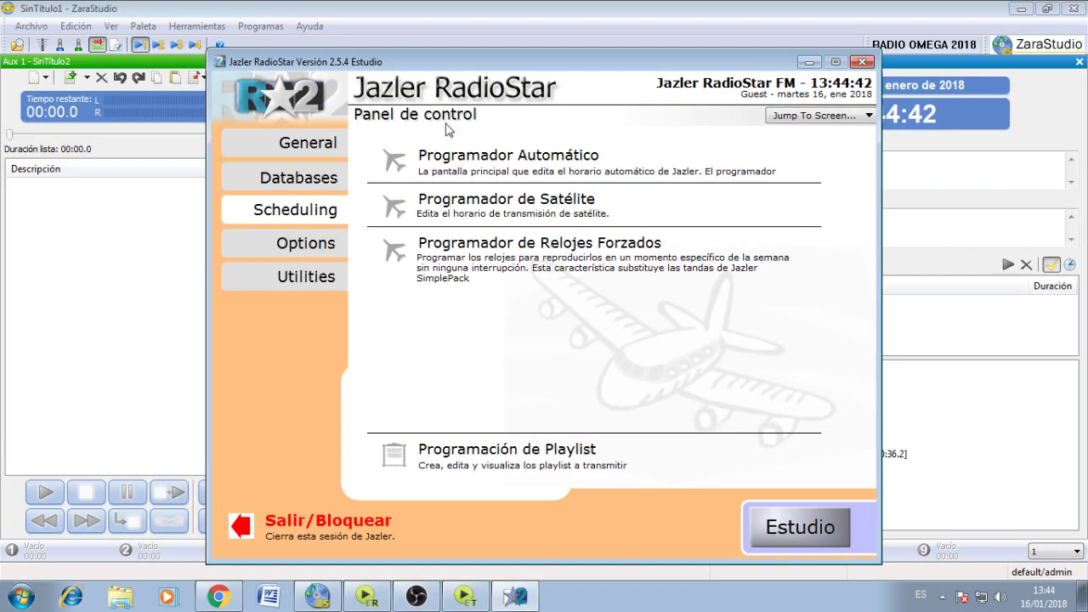
left_click(431, 170)
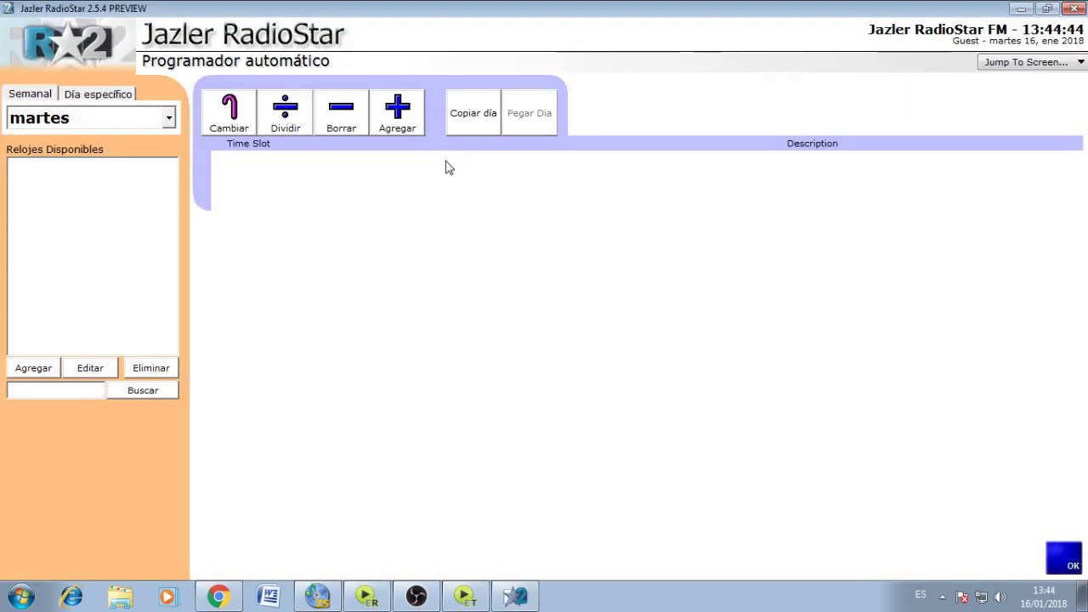
left_click(1064, 558)
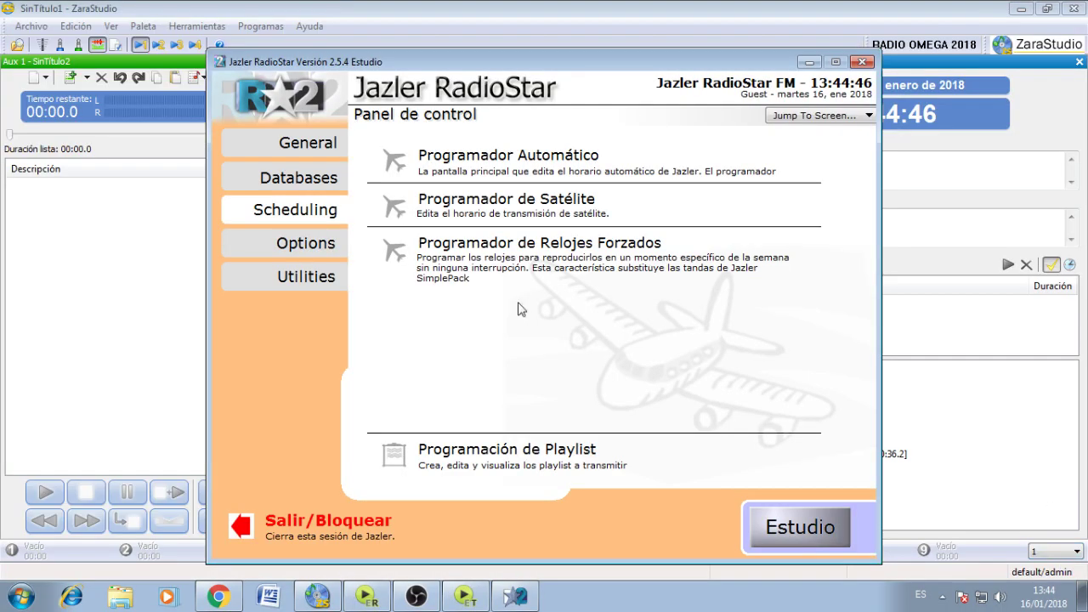
View the control panel's list of databases and the Paletas de efectos entry.
left_click(307, 188)
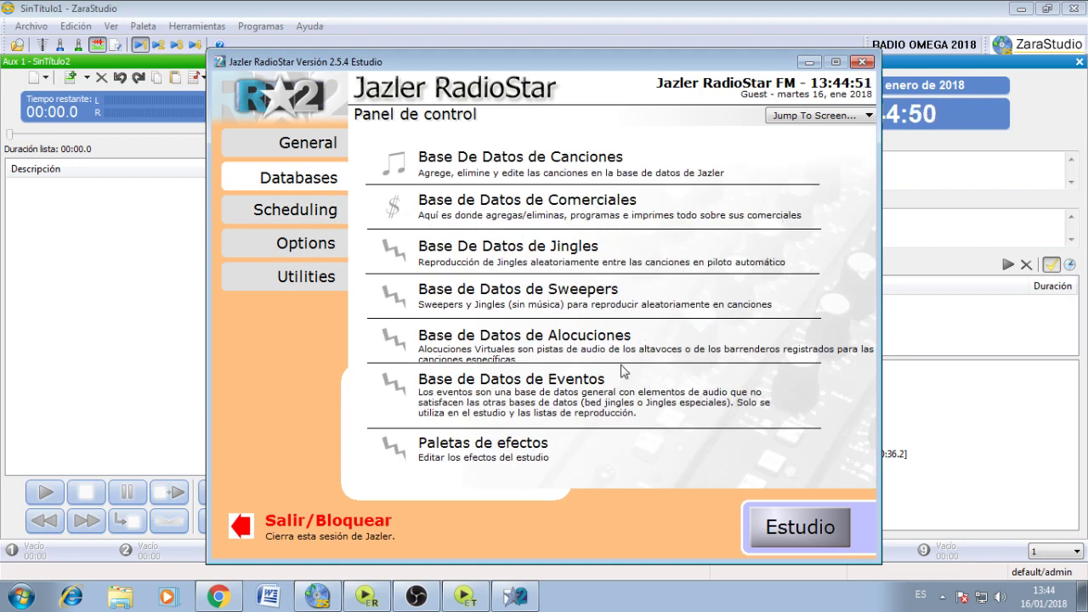
left_click(498, 454)
left_click(776, 565)
Examine the playback options in Propiedades Generales and their DSP setup, then return to the studio.
left_click(293, 248)
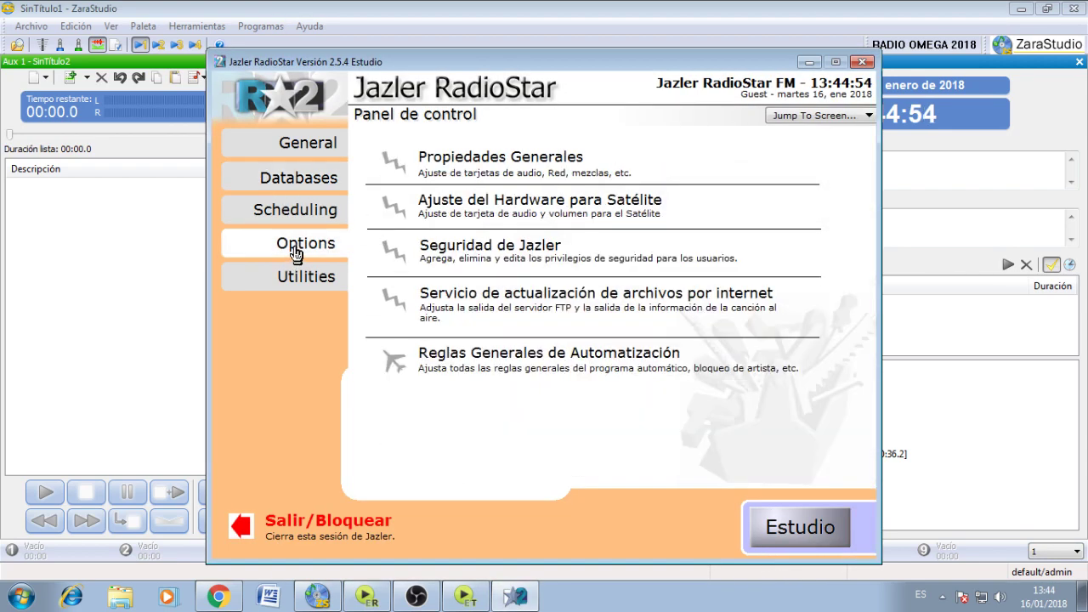
left_click(498, 158)
left_click(275, 246)
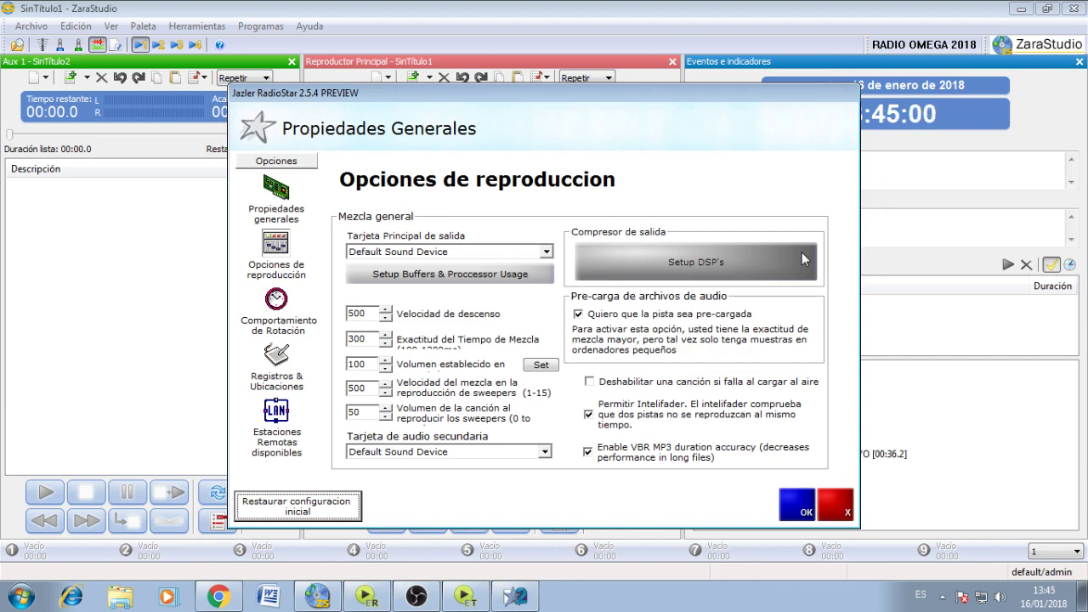
left_click(731, 268)
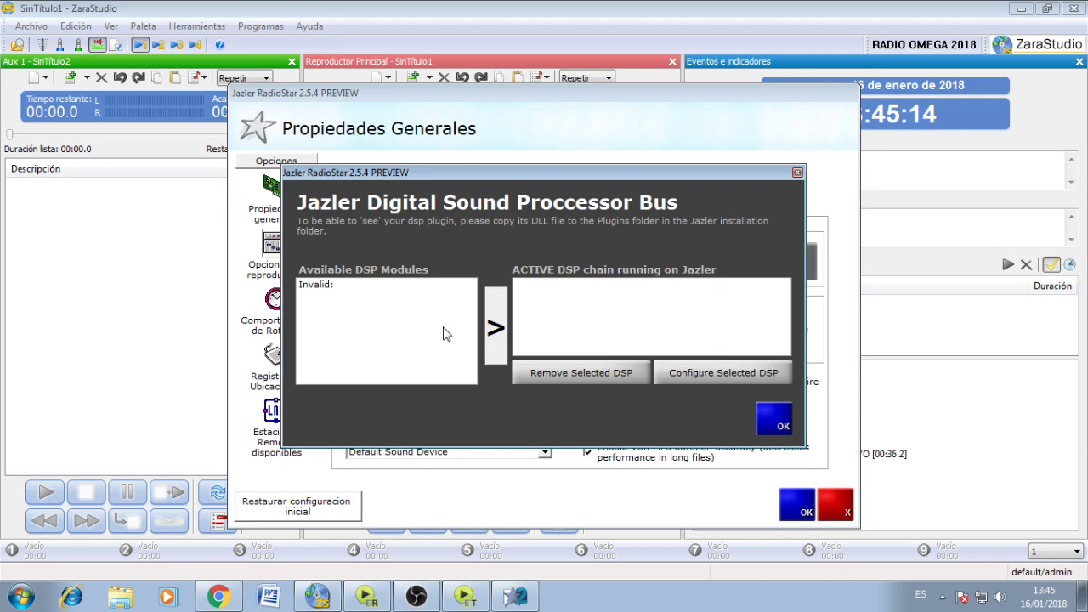
left_click(775, 418)
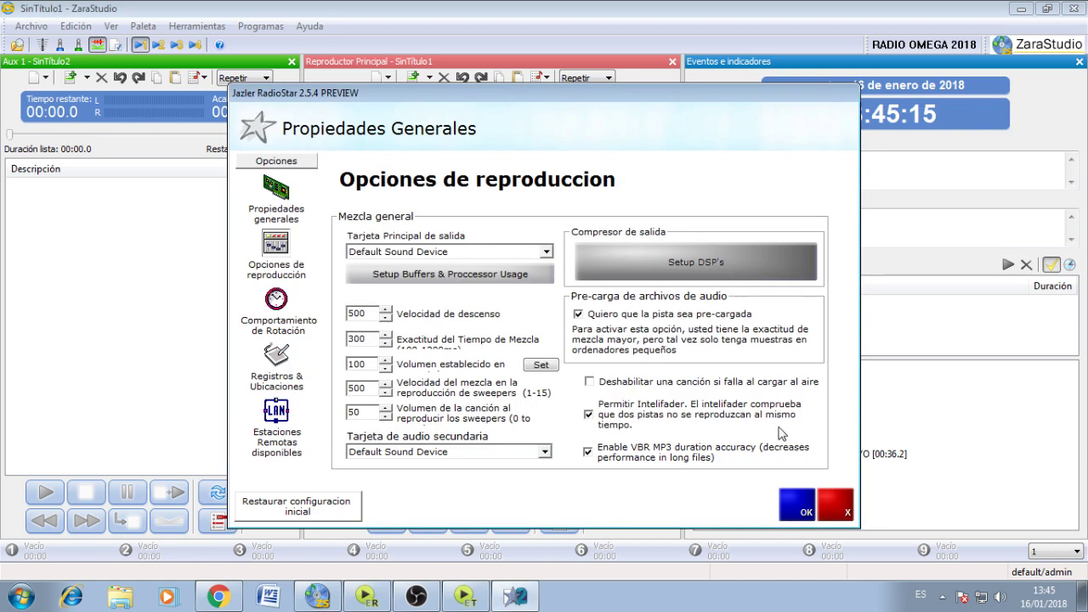
left_click(790, 509)
left_click(791, 508)
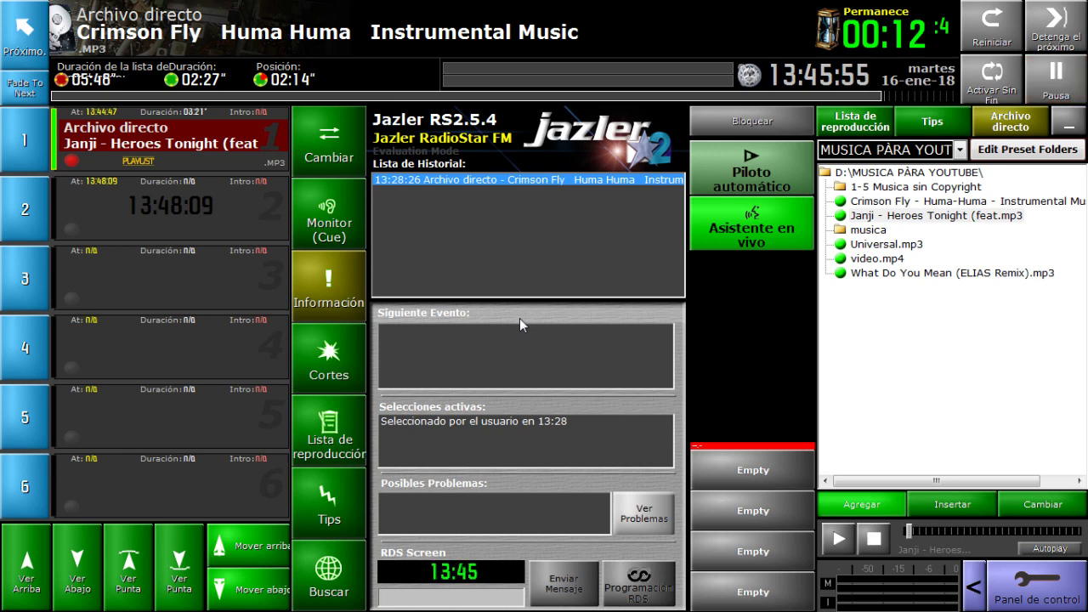
Open Programador de Relojes Forzados from the control panel and view a forced clock's settings without saving.
left_click(1037, 587)
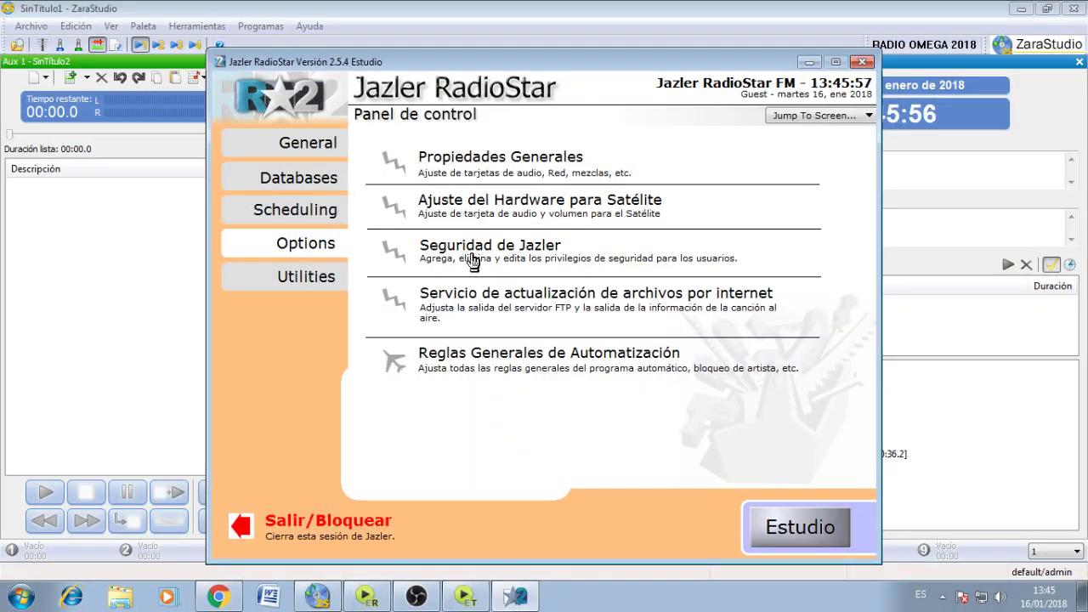
left_click(304, 217)
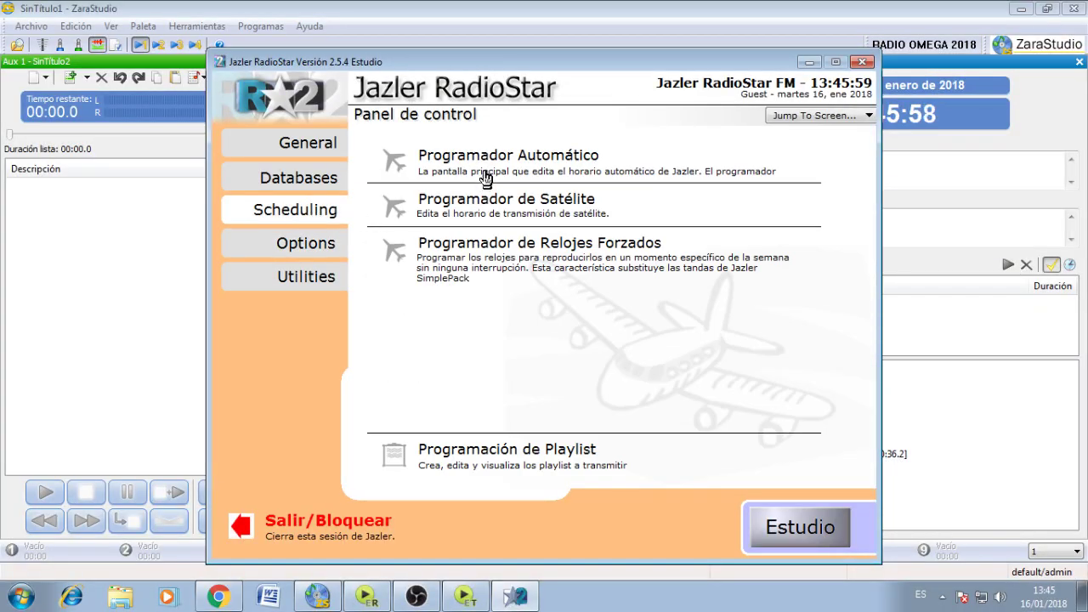
left_click(485, 258)
double_click(383, 201)
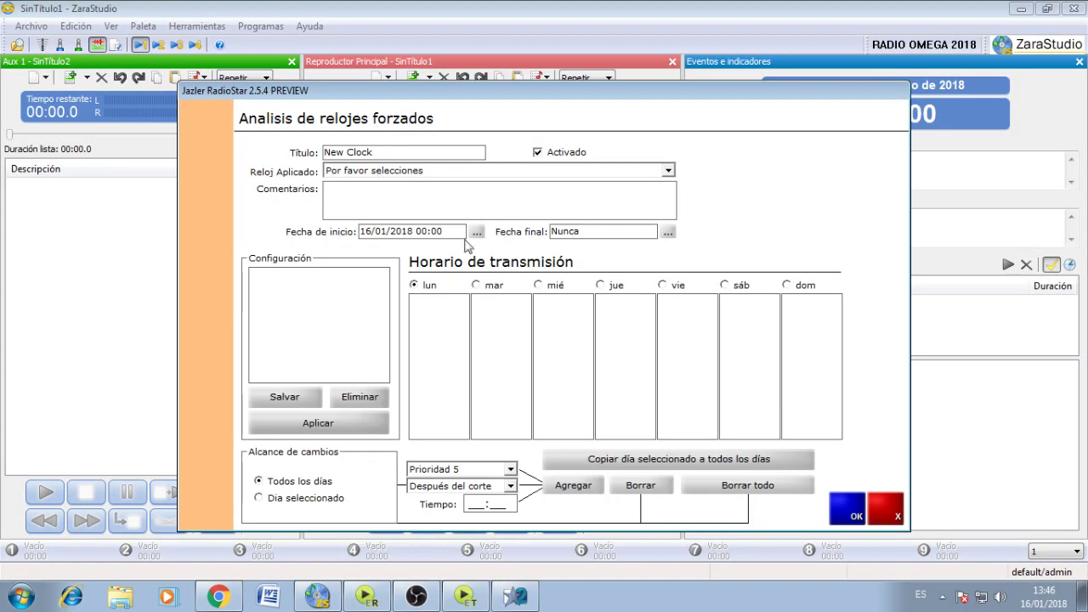
left_click(885, 510)
Try to save a new forced clock titled New Clock without choosing an applied clock, then cancel its form.
left_click(393, 165)
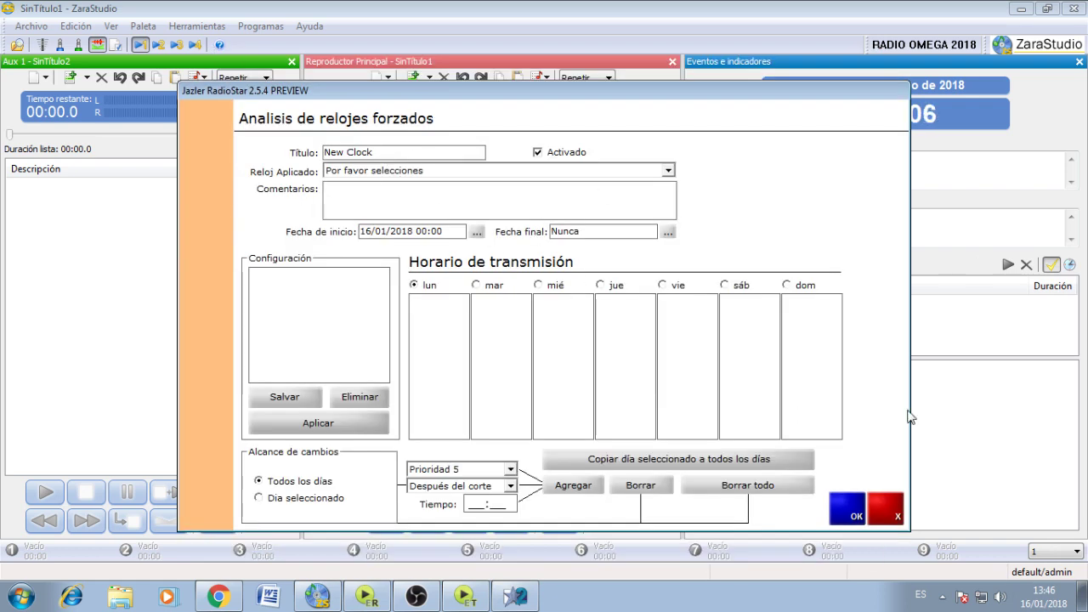
left_click(847, 509)
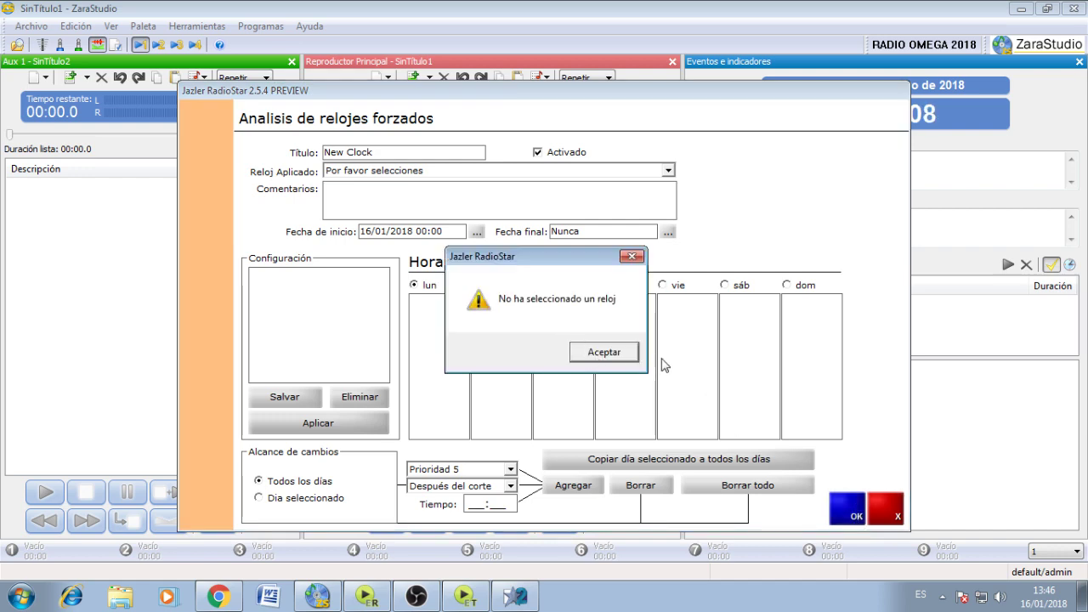
left_click(631, 256)
left_click(847, 514)
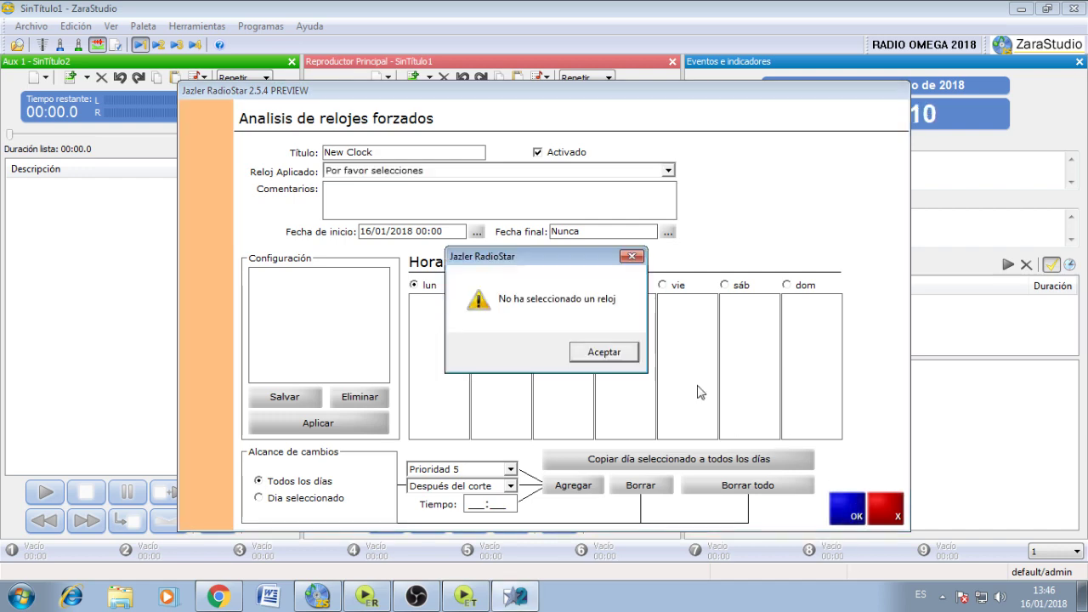
left_click(621, 352)
left_click(888, 509)
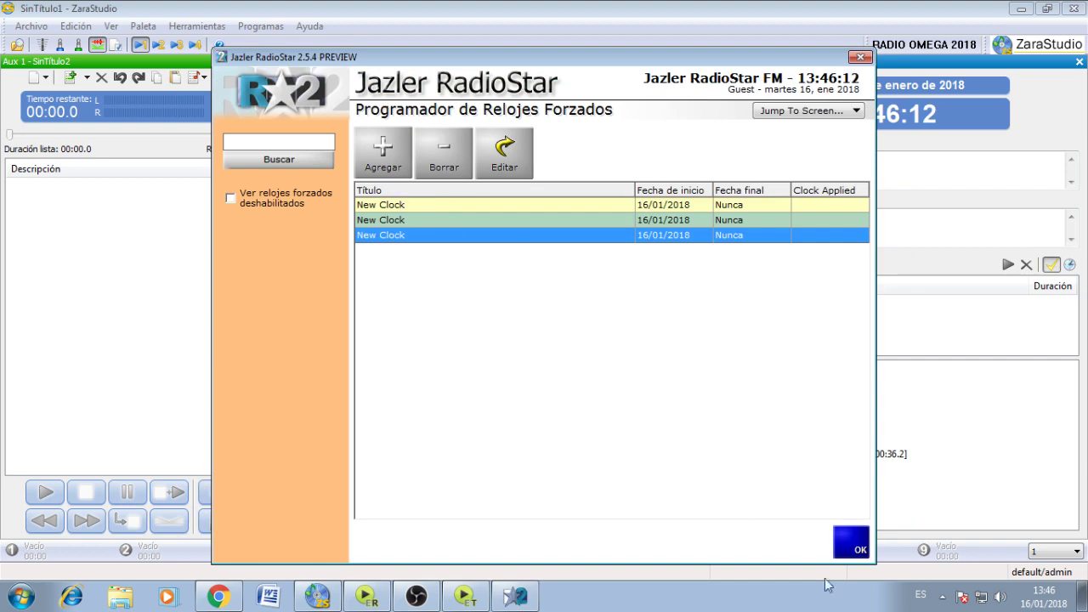
Close the forced clock scheduler and look through the control panel's Databases, General and Scheduling sections.
left_click(848, 544)
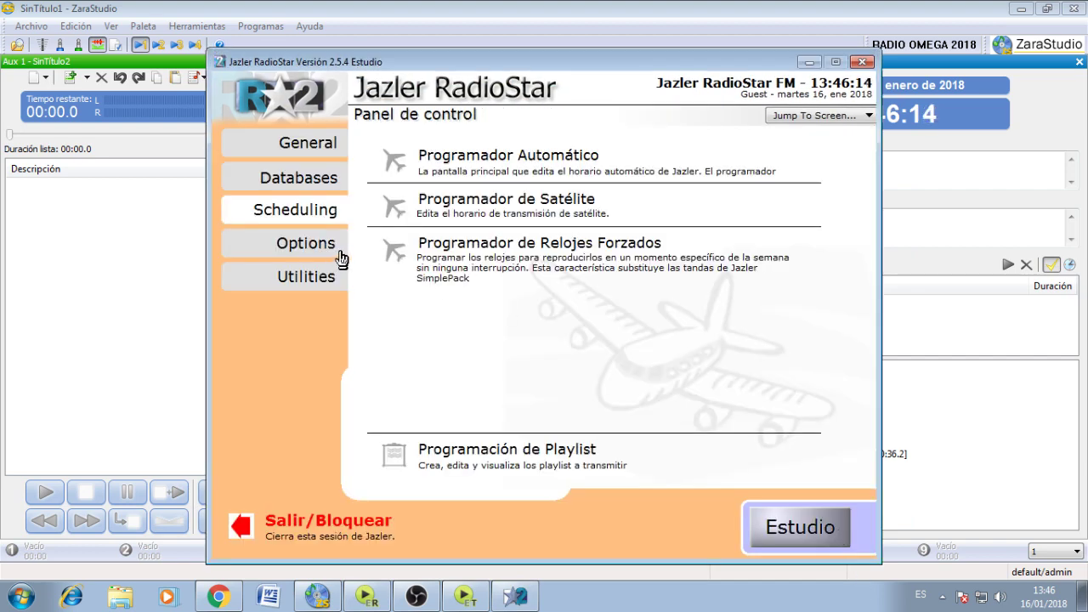
left_click(318, 189)
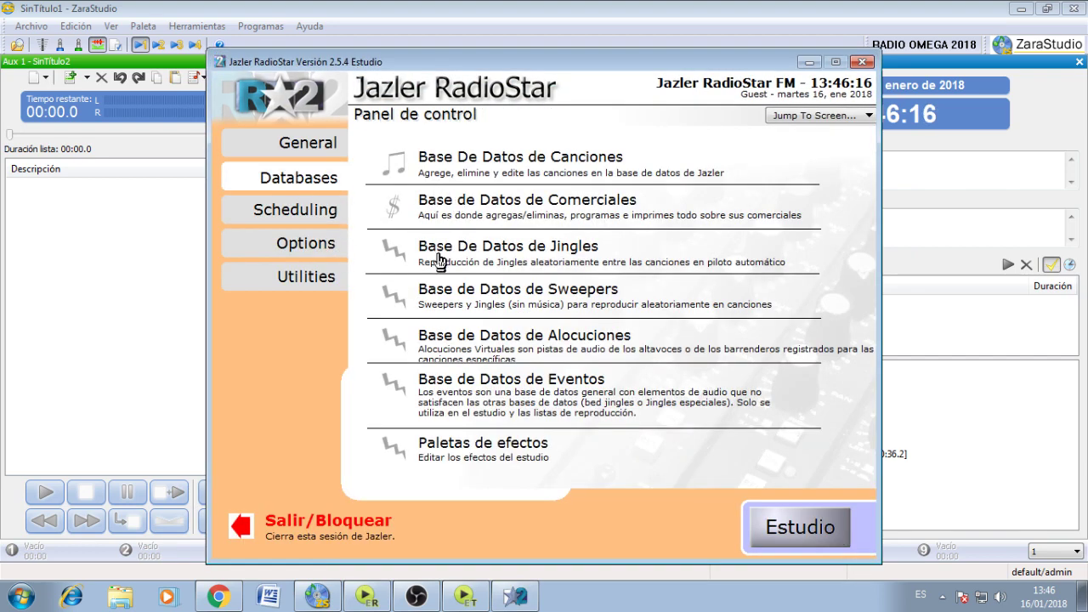
left_click(323, 153)
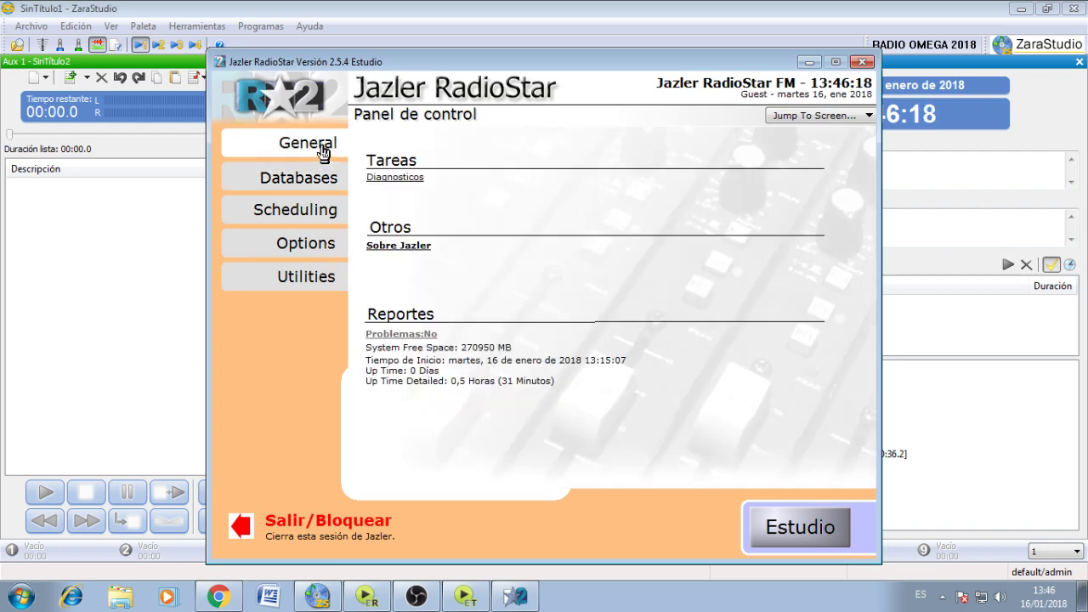
left_click(315, 180)
left_click(308, 217)
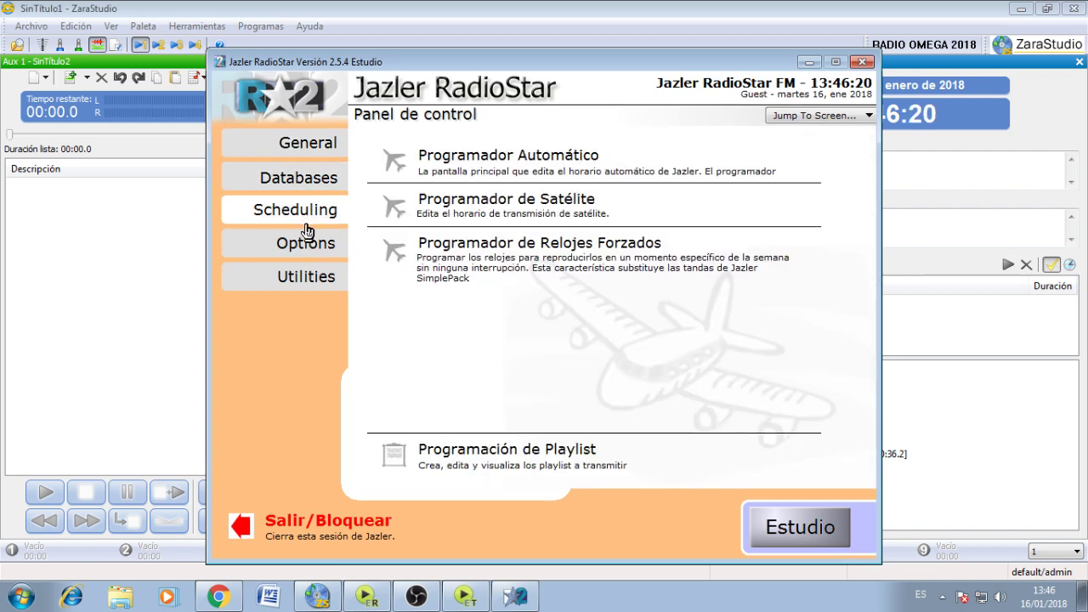
View the playlist database through Programación de Playlist, then return to the studio.
left_click(465, 458)
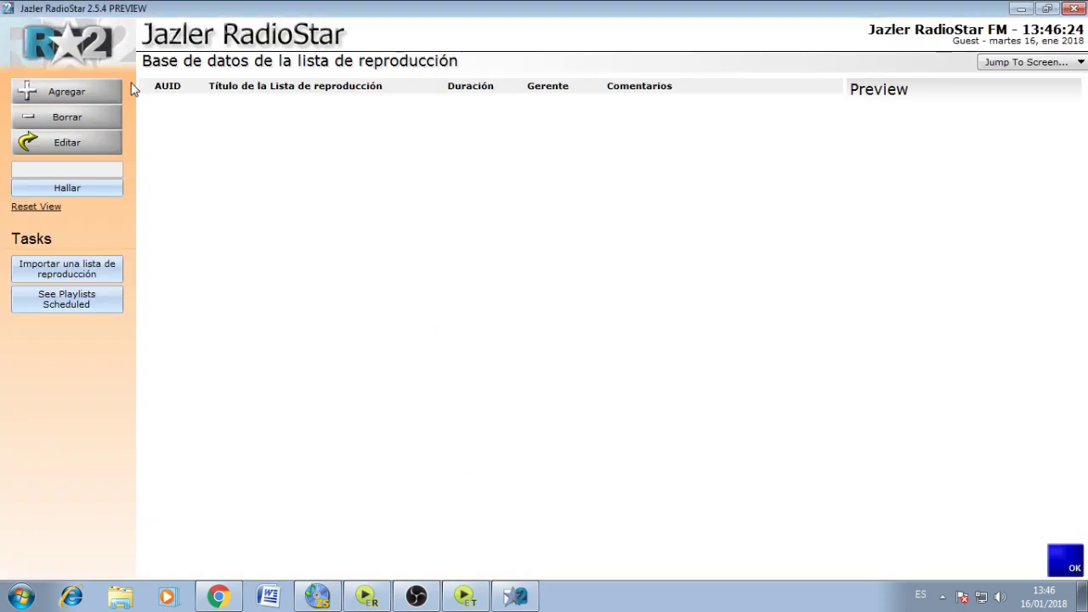
left_click(1065, 562)
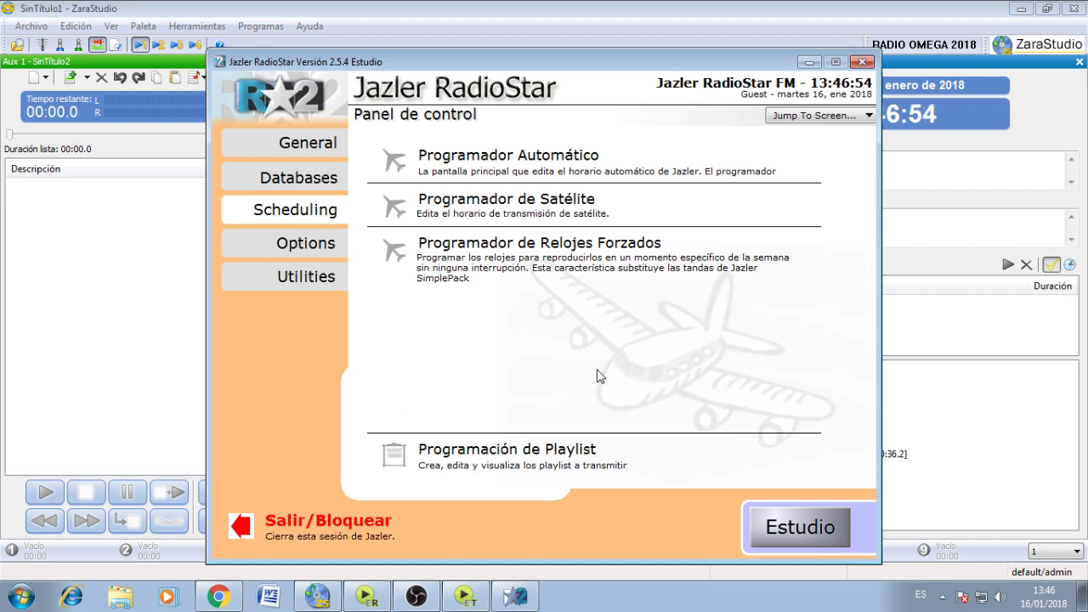
left_click(784, 521)
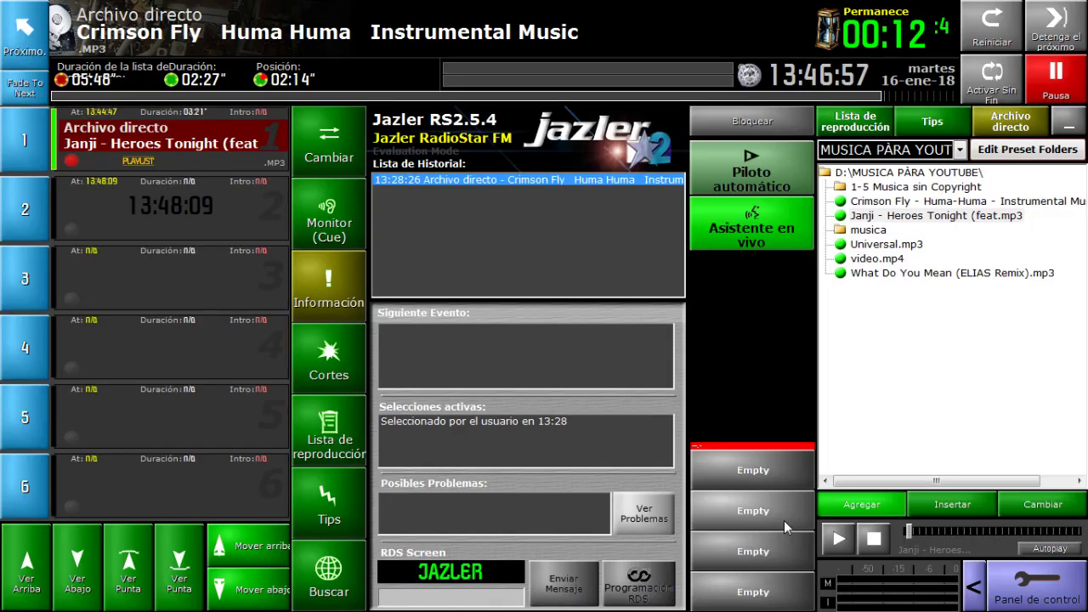
Minimize Jazler RadioStar, ZaraStudio and easyTanda, and switch to easyRadio.
left_click(1071, 126)
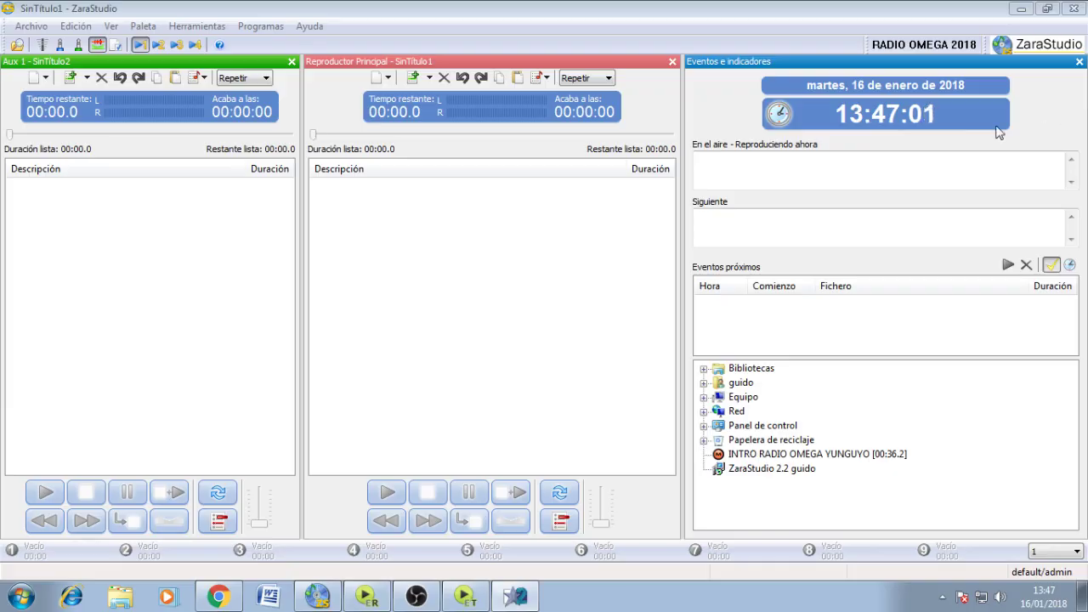
left_click(1022, 8)
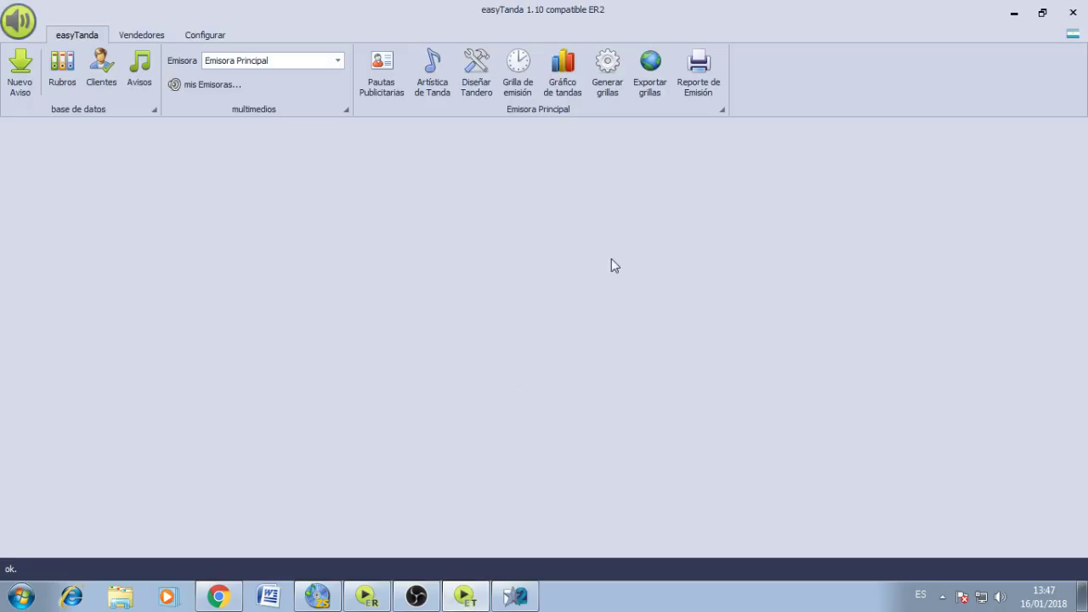
left_click(1014, 13)
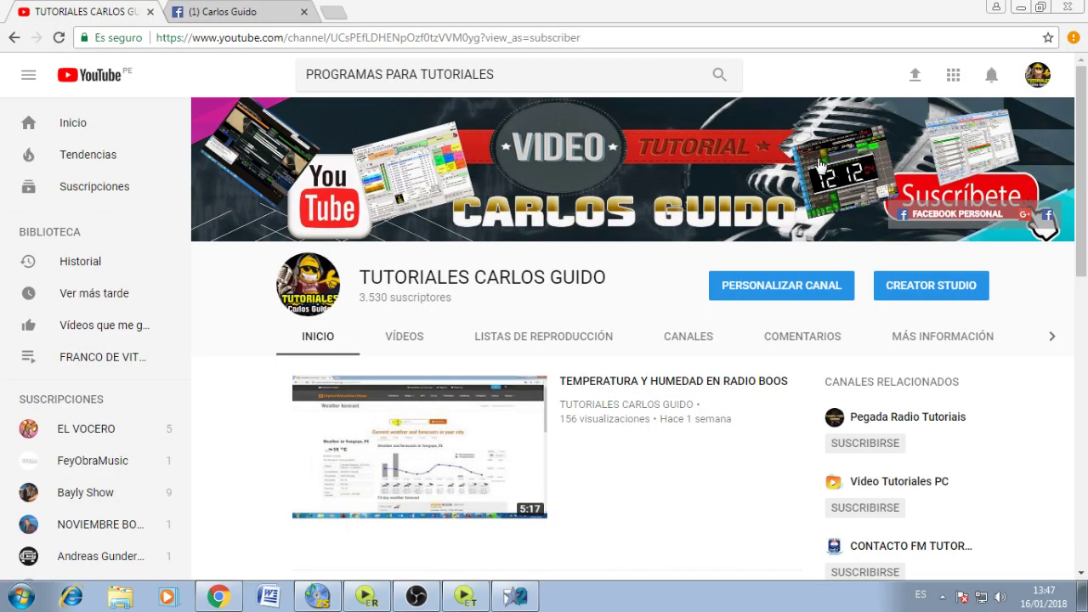
left_click(366, 597)
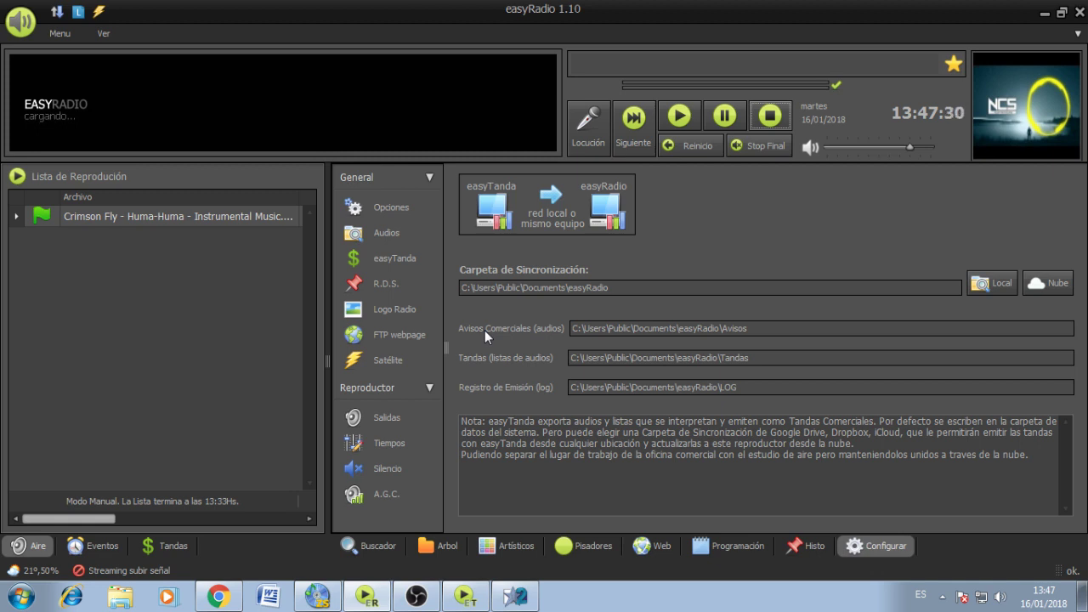
Add the D:\ drive as a music location in the Arbol view and expand its MUSICA CRISTIANA folder.
left_click(445, 545)
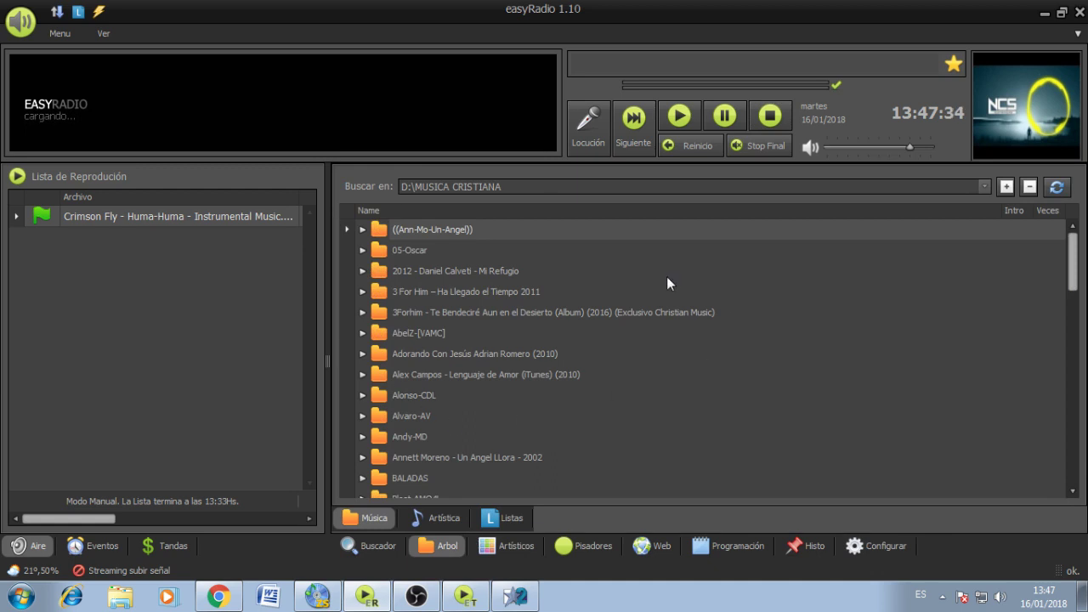
left_click(1006, 187)
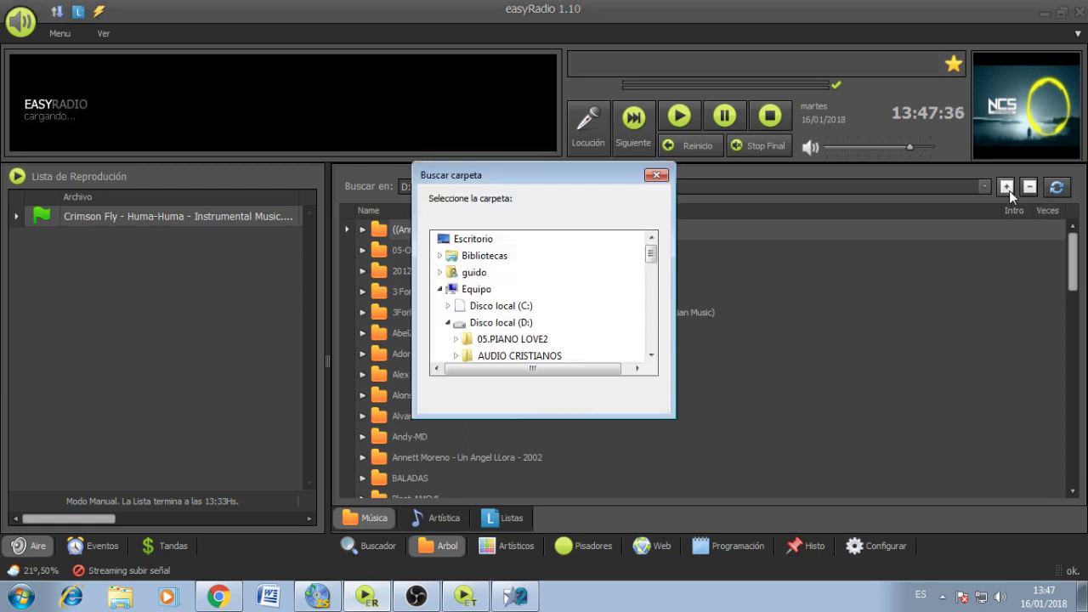
left_click(518, 322)
left_click(563, 399)
left_click_drag(1073, 297, 1075, 361)
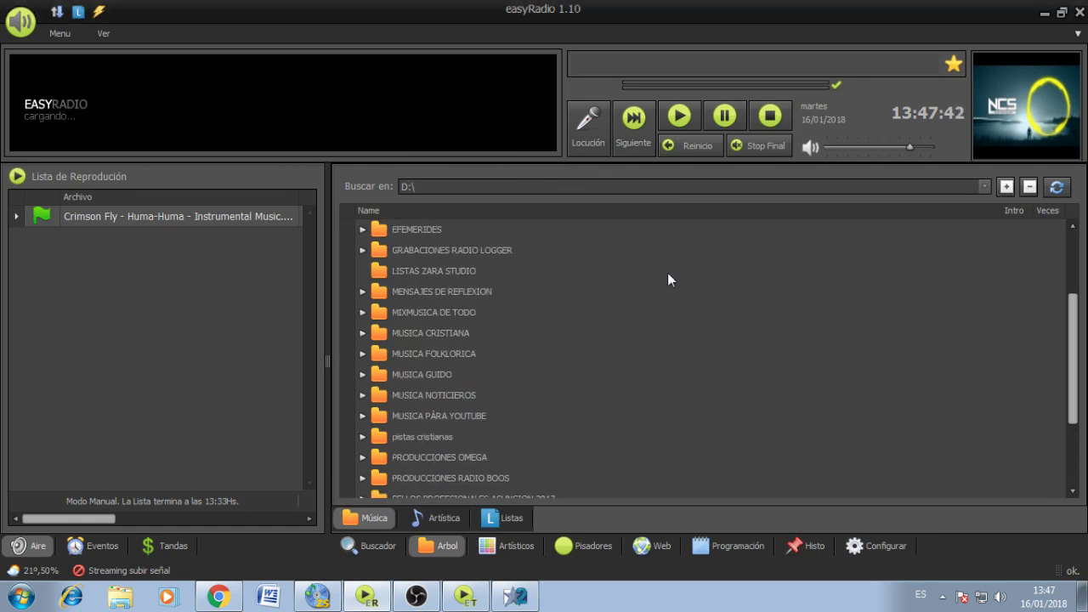
left_click(362, 333)
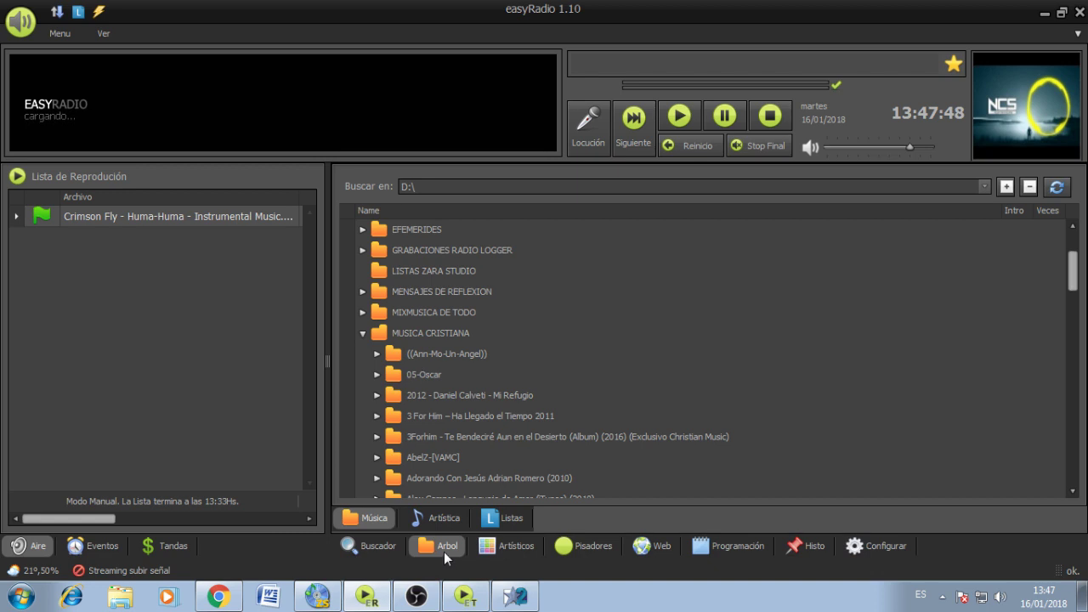
View the saved lists, add the Hora, Temperatura and Humedad items to a list in the list editor, and close the editor.
left_click(507, 518)
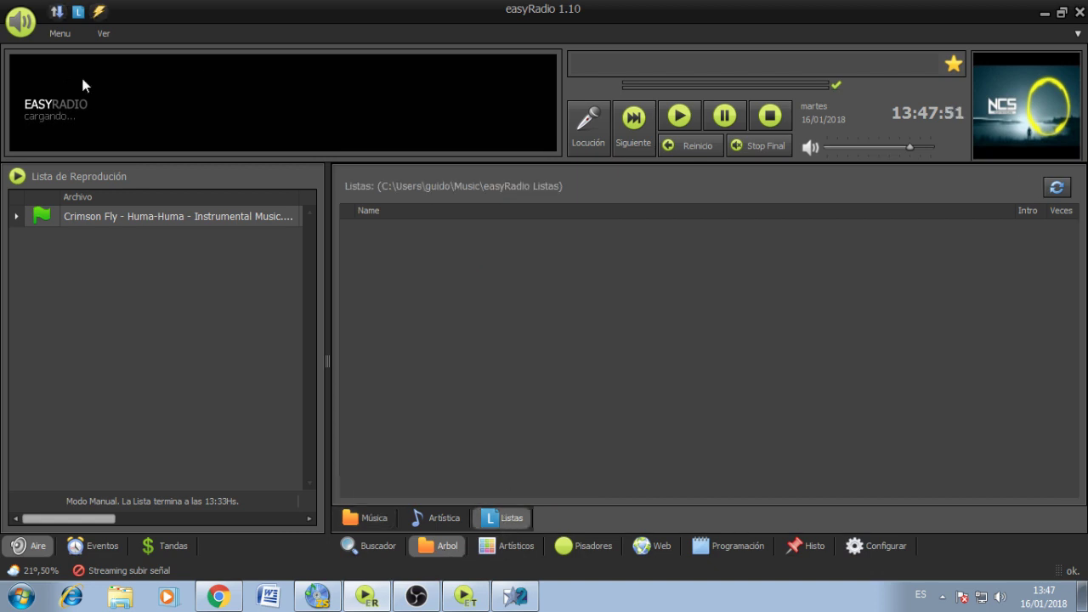
left_click(77, 11)
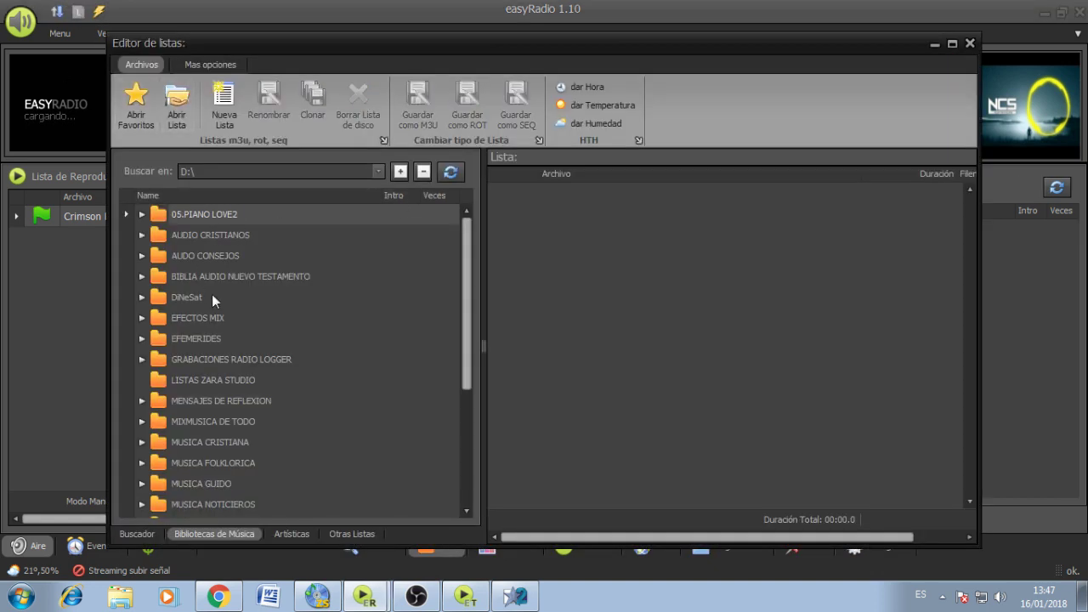
left_click_drag(467, 238, 467, 352)
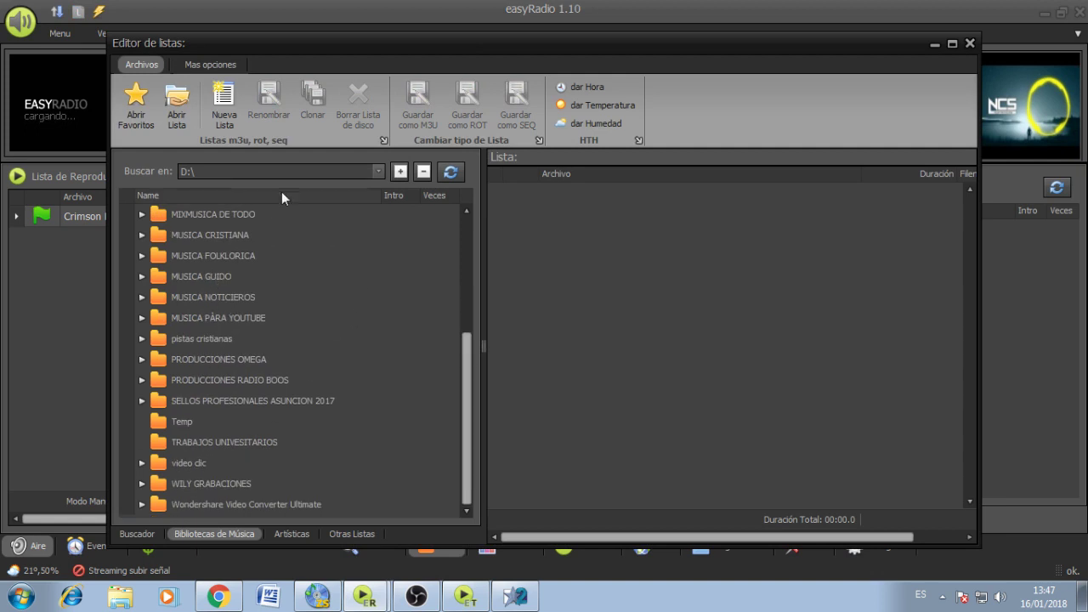
left_click(579, 87)
left_click(581, 103)
left_click(584, 126)
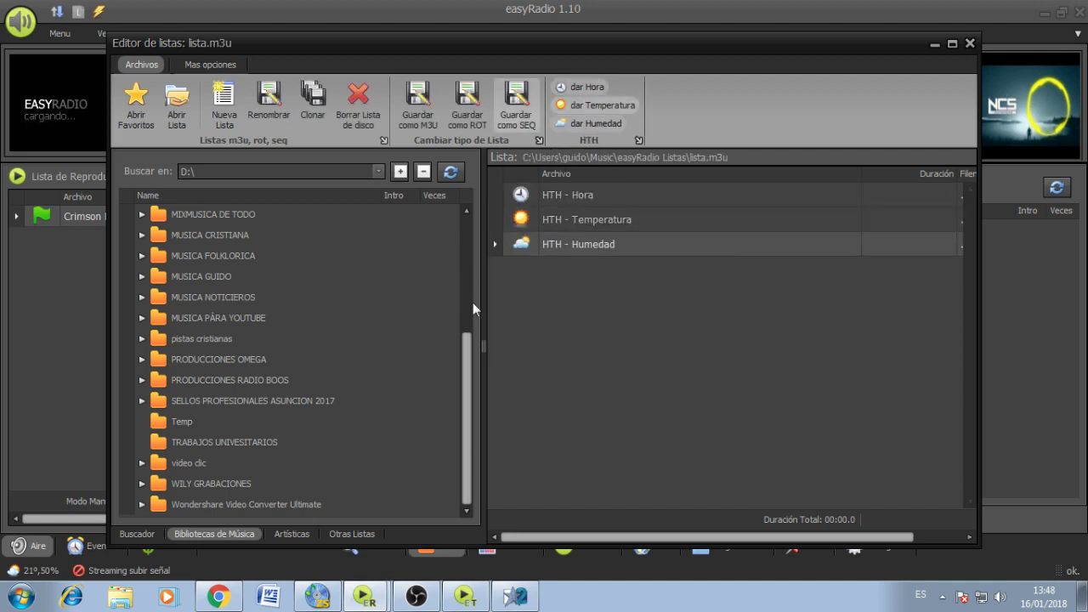
left_click(970, 44)
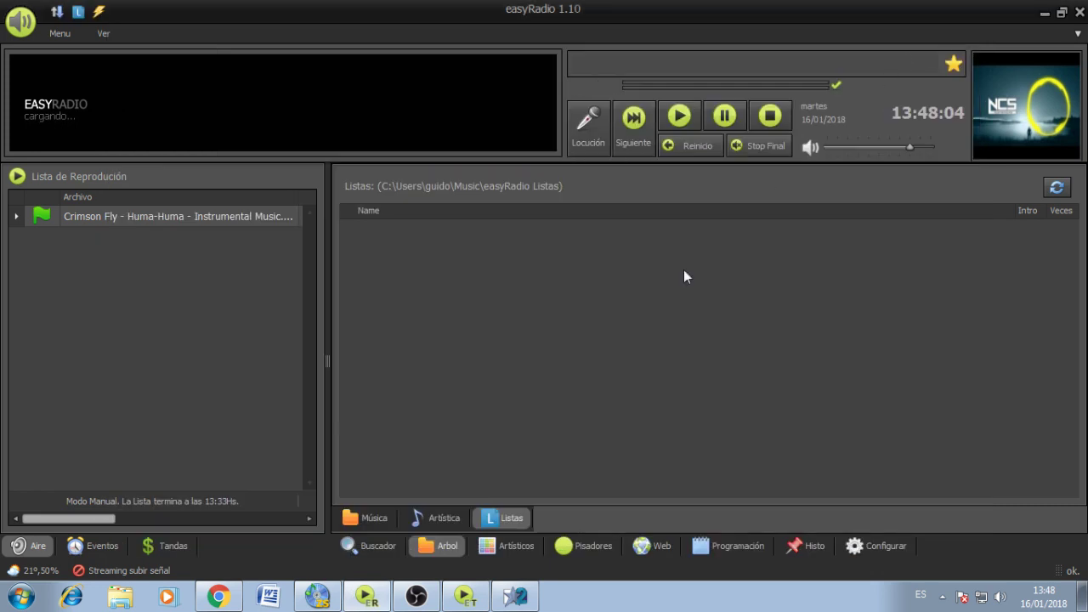
Examine the options for a new rule in Pisadores and close the rule form without saving.
left_click(595, 546)
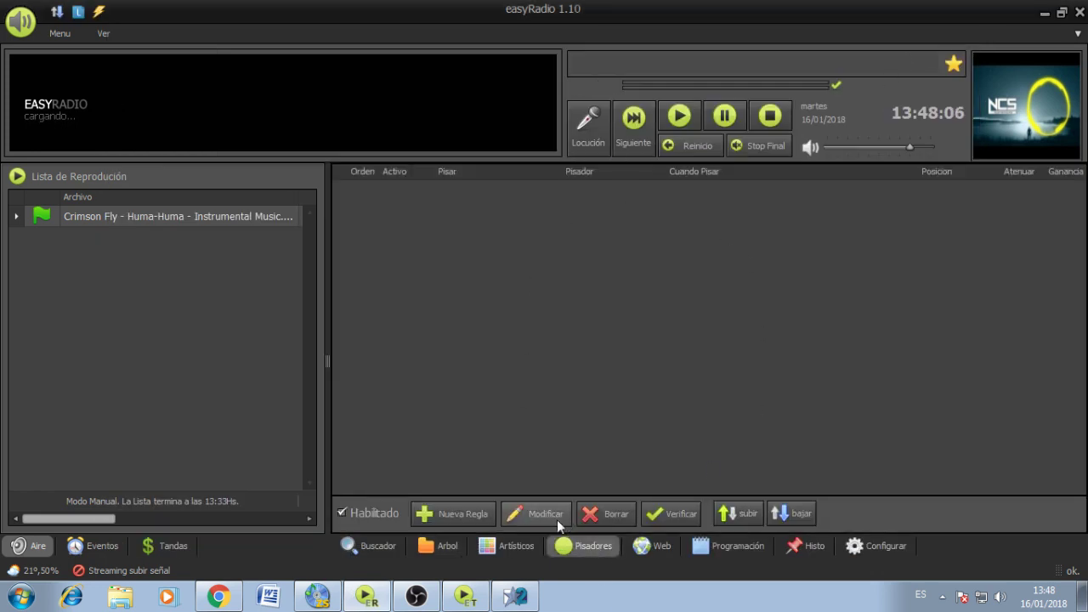
left_click(471, 510)
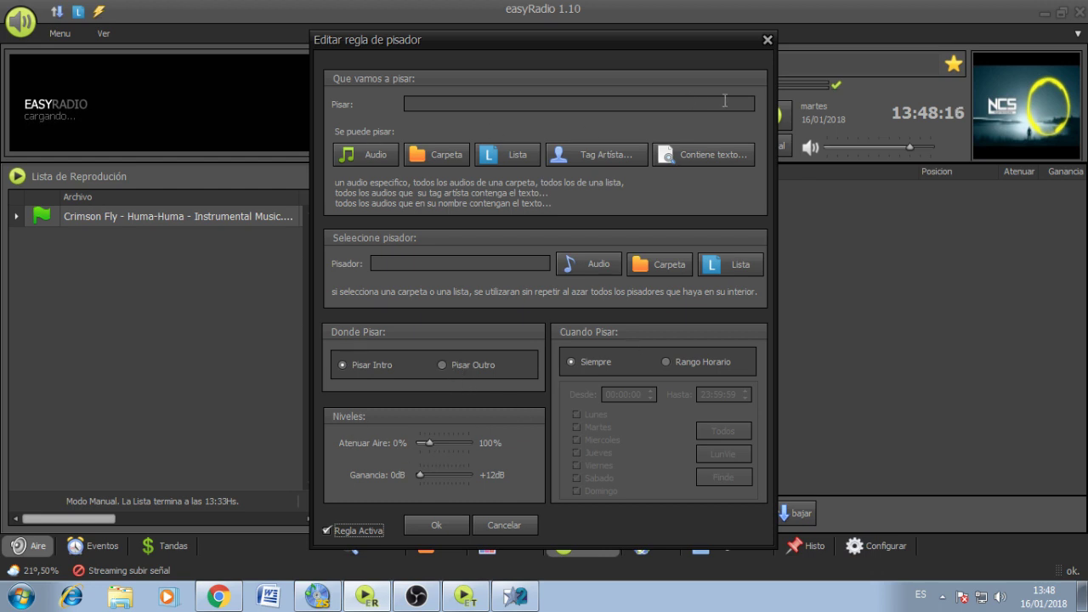
left_click(768, 40)
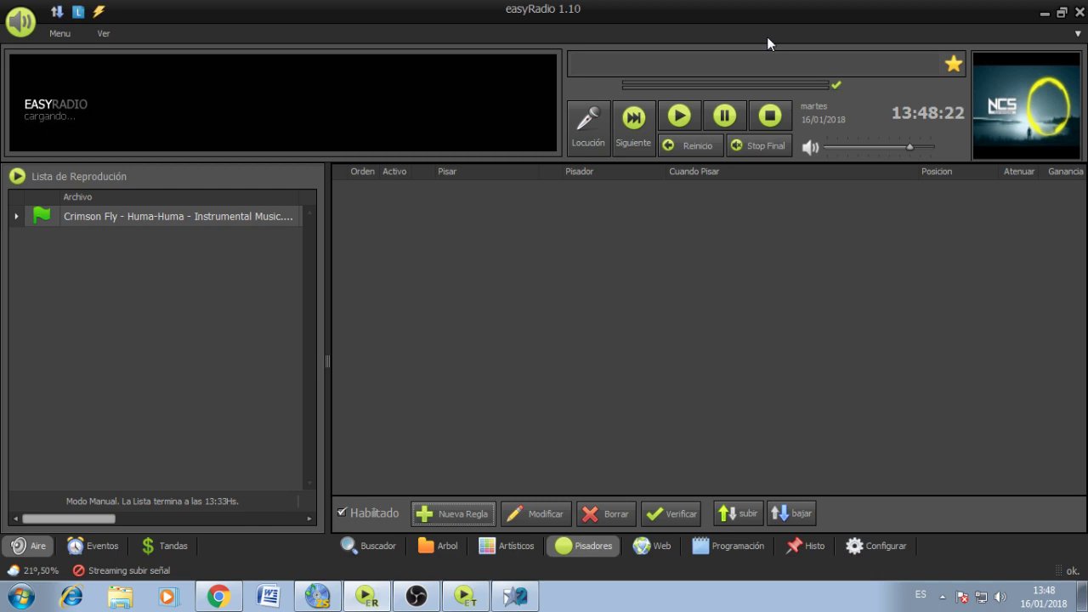
View the web search for Janji on Wikipedia, YouTube and Google, and look at the weekly Programación grid.
left_click(653, 549)
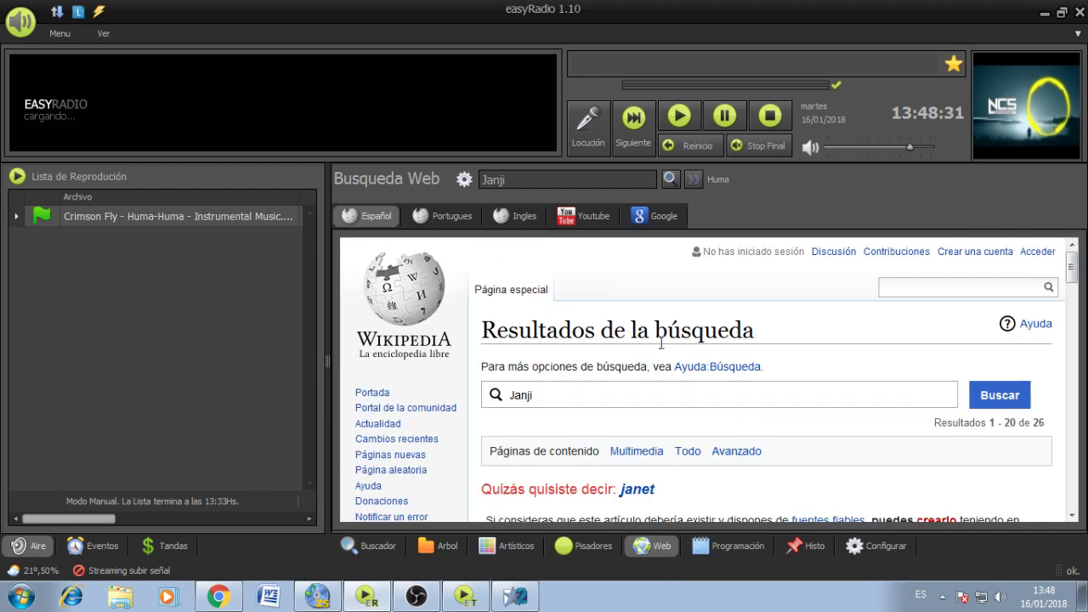
left_click(582, 220)
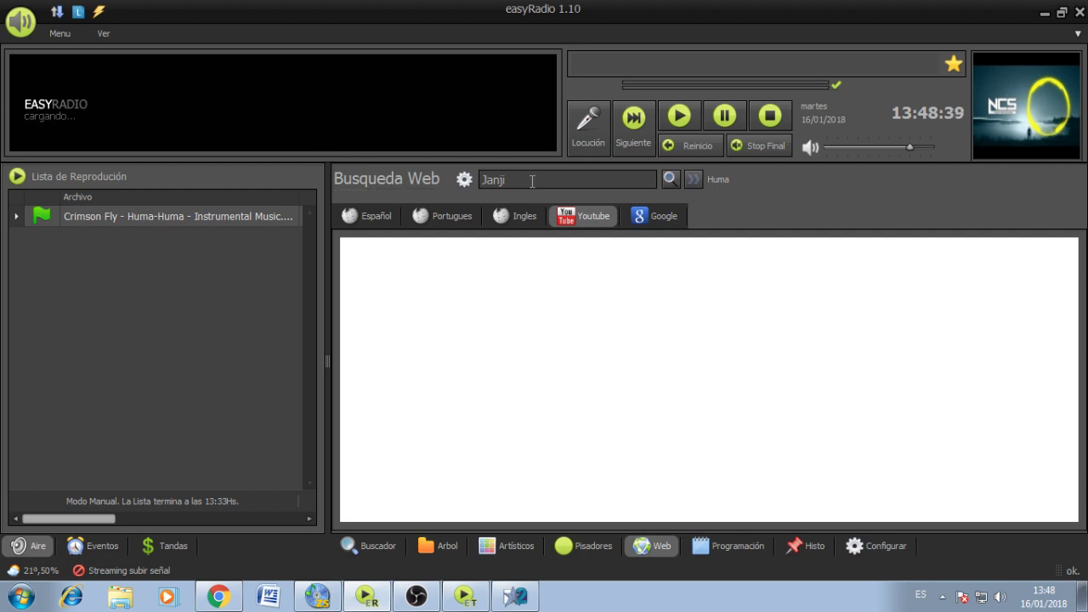
left_click(652, 218)
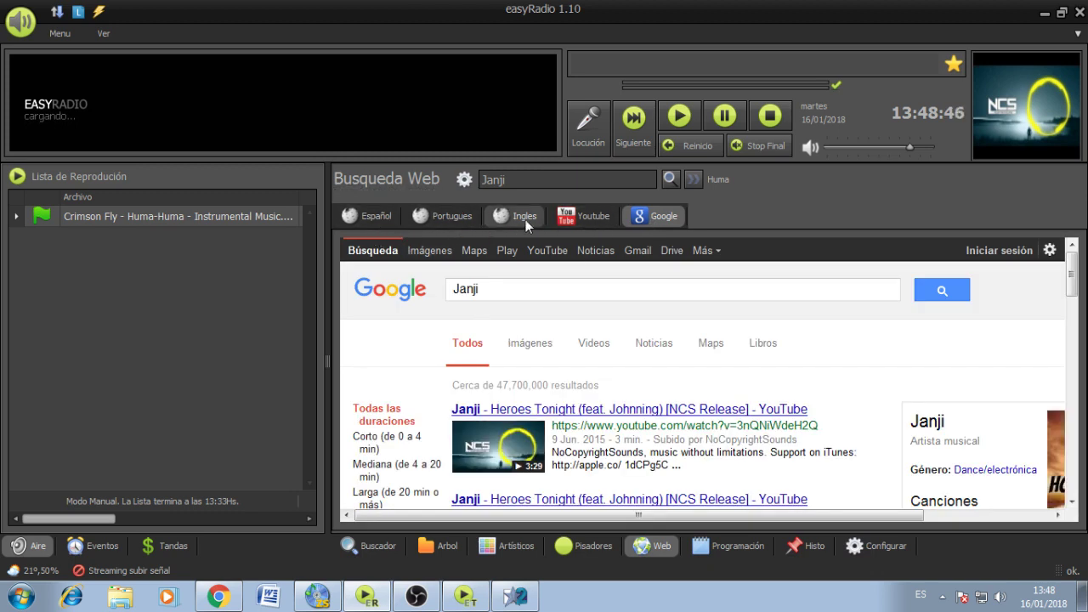
left_click(736, 546)
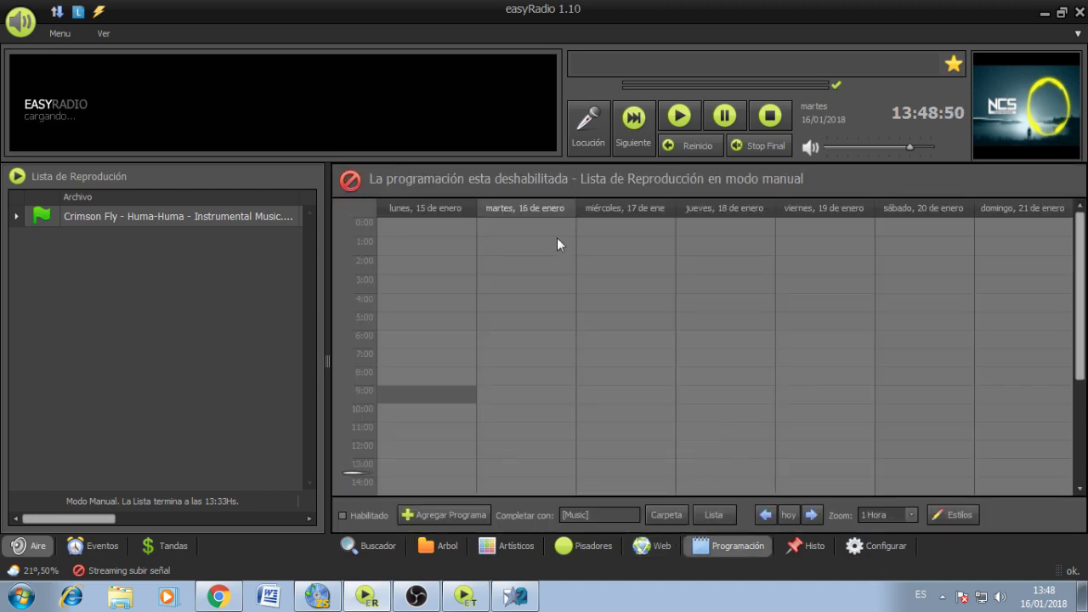
Review the A.G.C. audio processor settings, and view and close the Hora - Temperatura - Humedad window.
left_click(876, 549)
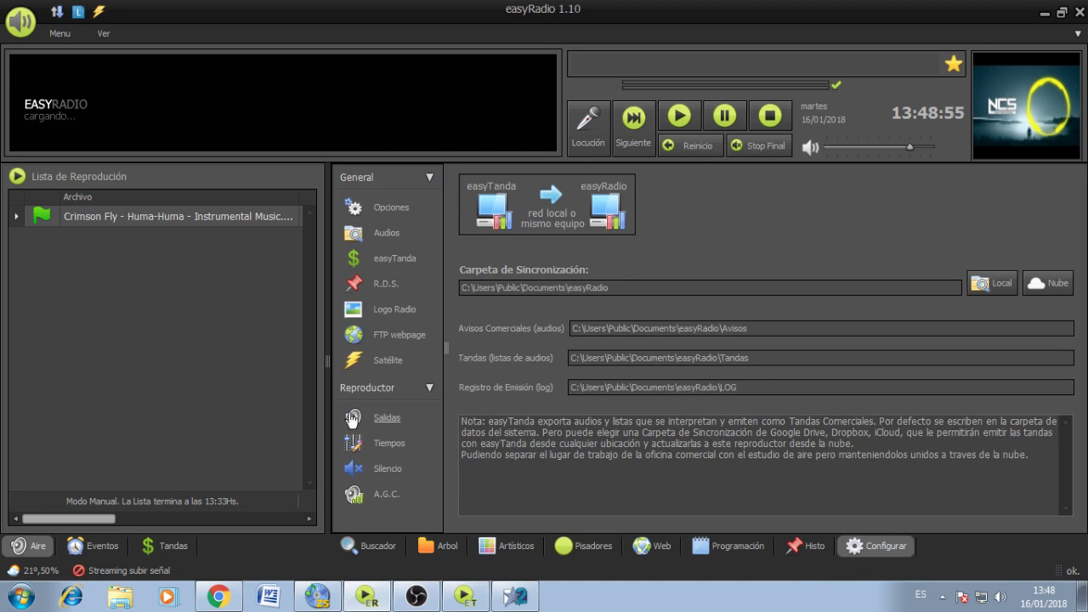
left_click(384, 495)
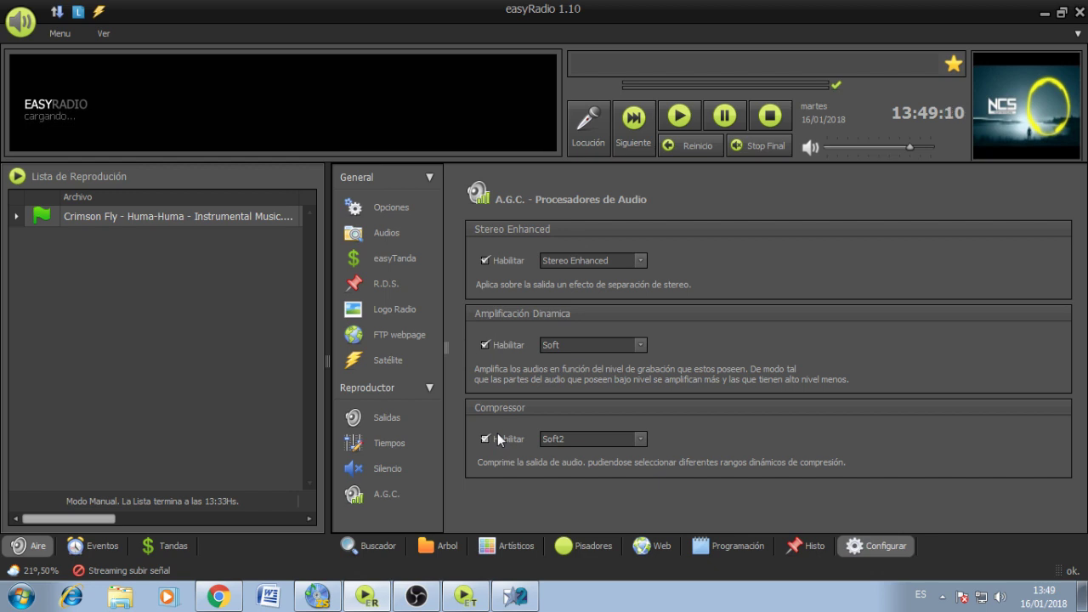
left_click(14, 571)
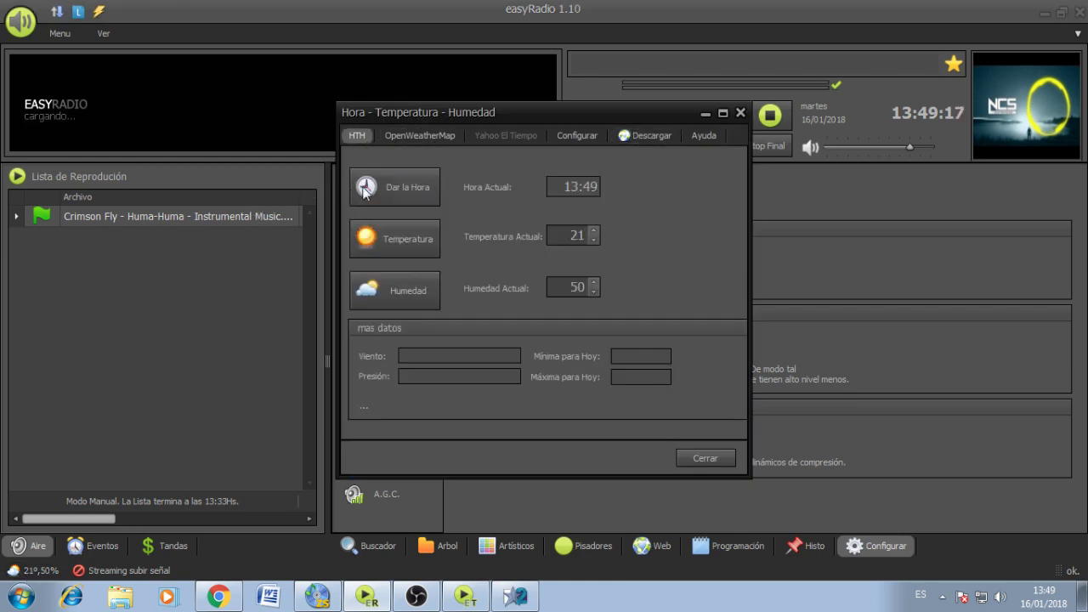
left_click(739, 113)
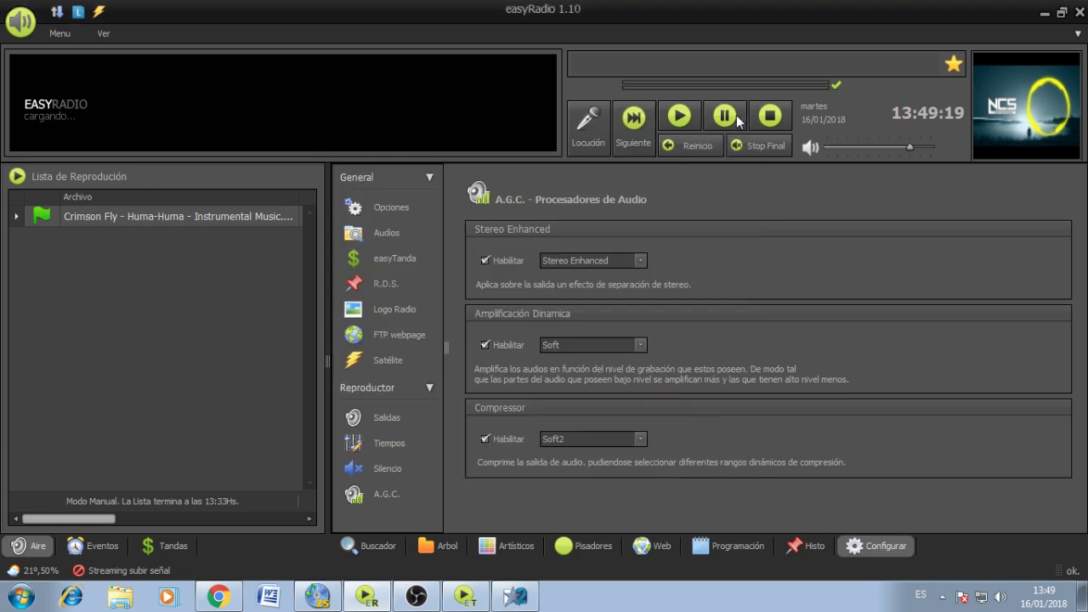
Examine the settings for a new satellite connection in Conexiones de Satélite and cancel the form.
left_click(99, 12)
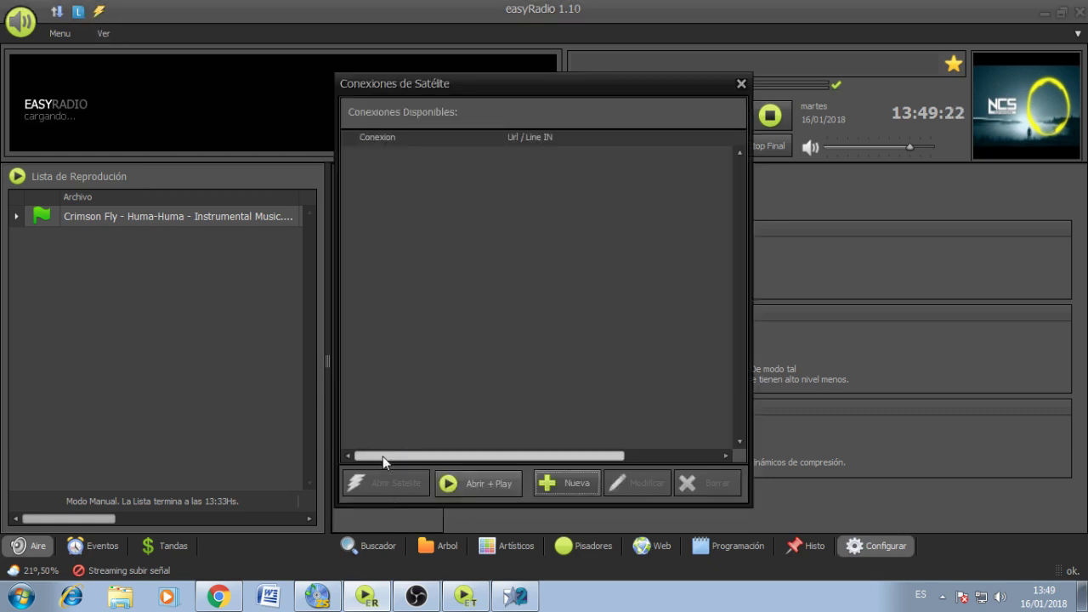
left_click(561, 483)
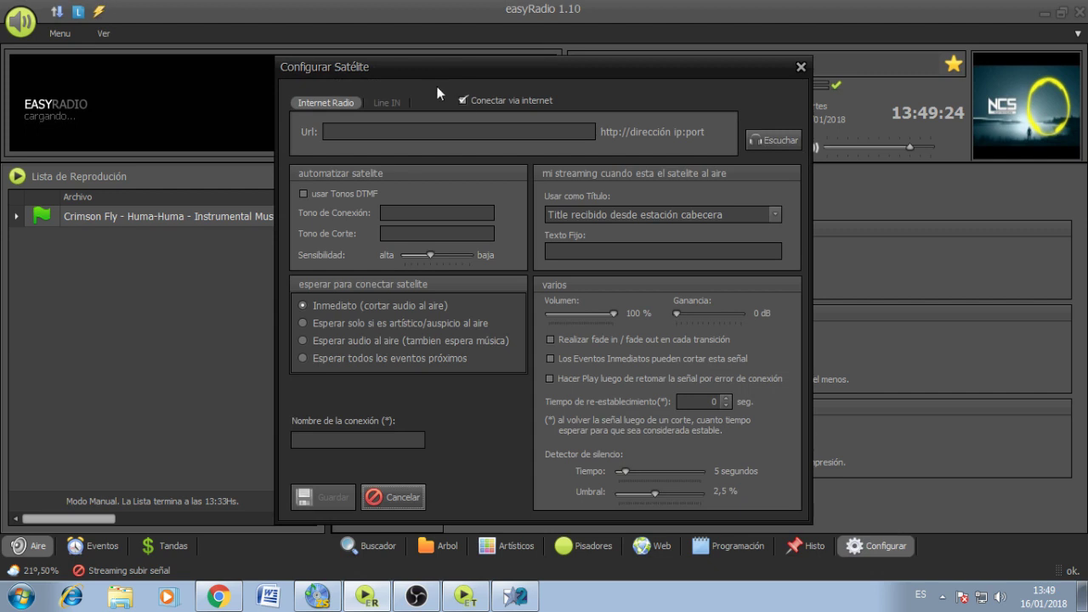
left_click_drag(413, 64, 363, 183)
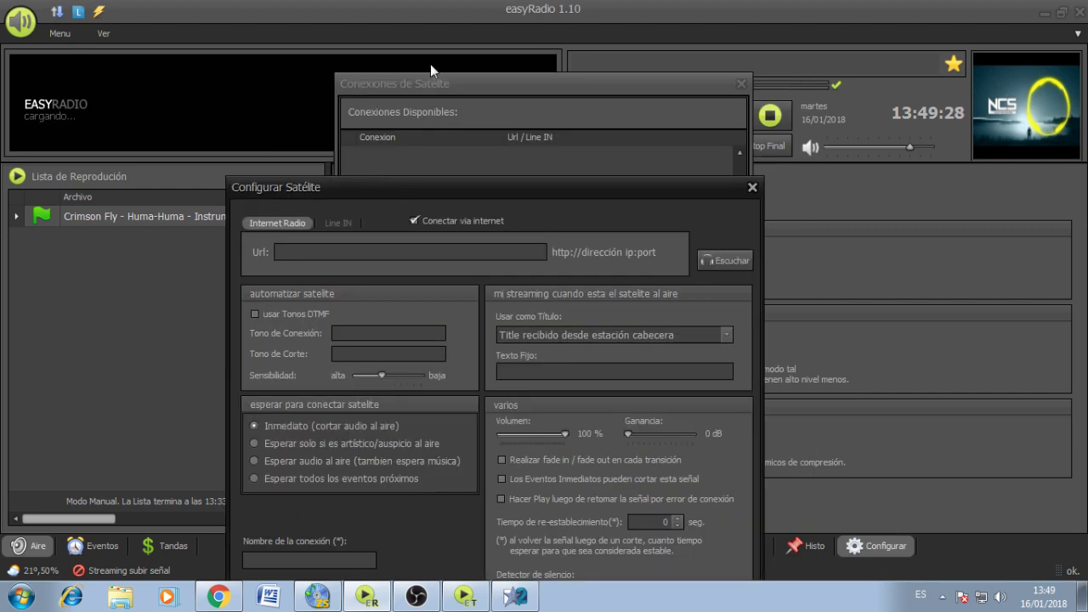
left_click_drag(369, 183, 393, 58)
left_click(393, 489)
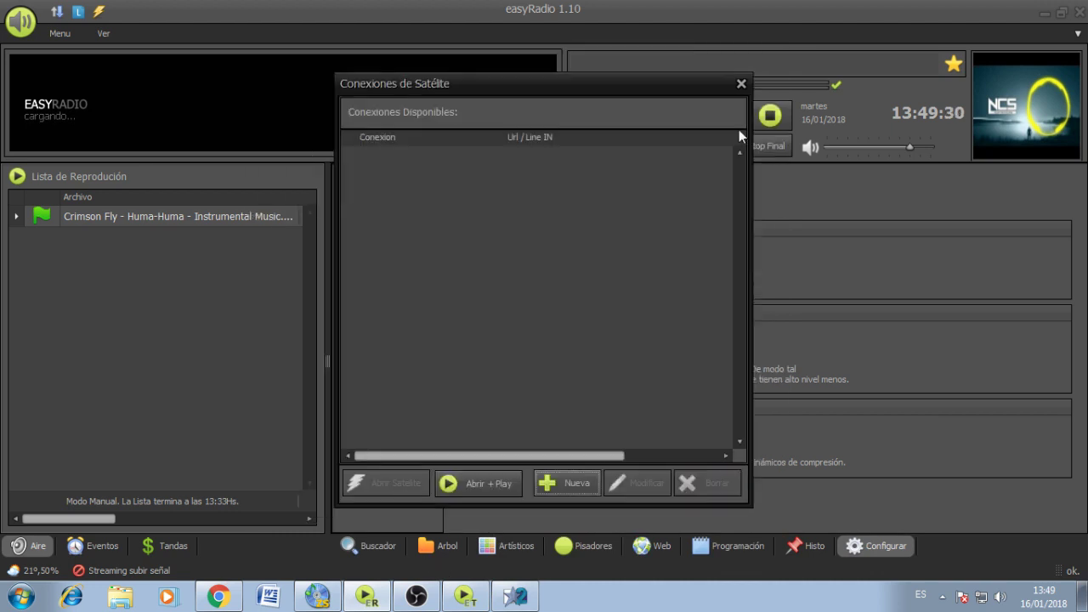
Close the satellite connections window and easyRadio, minimise the browser and open RadioBOSS.
left_click(742, 84)
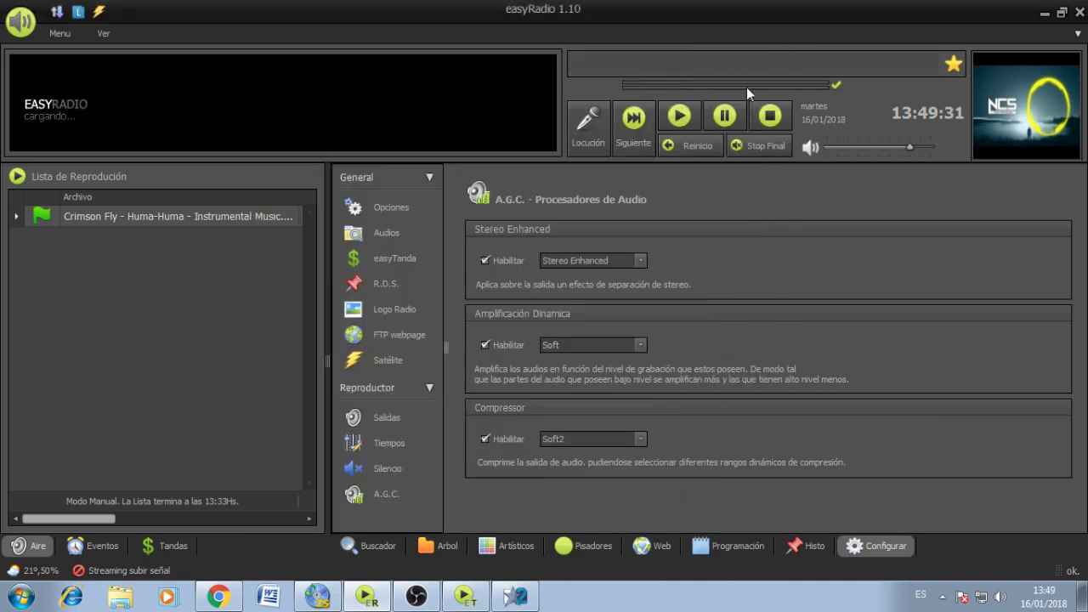
left_click(1078, 13)
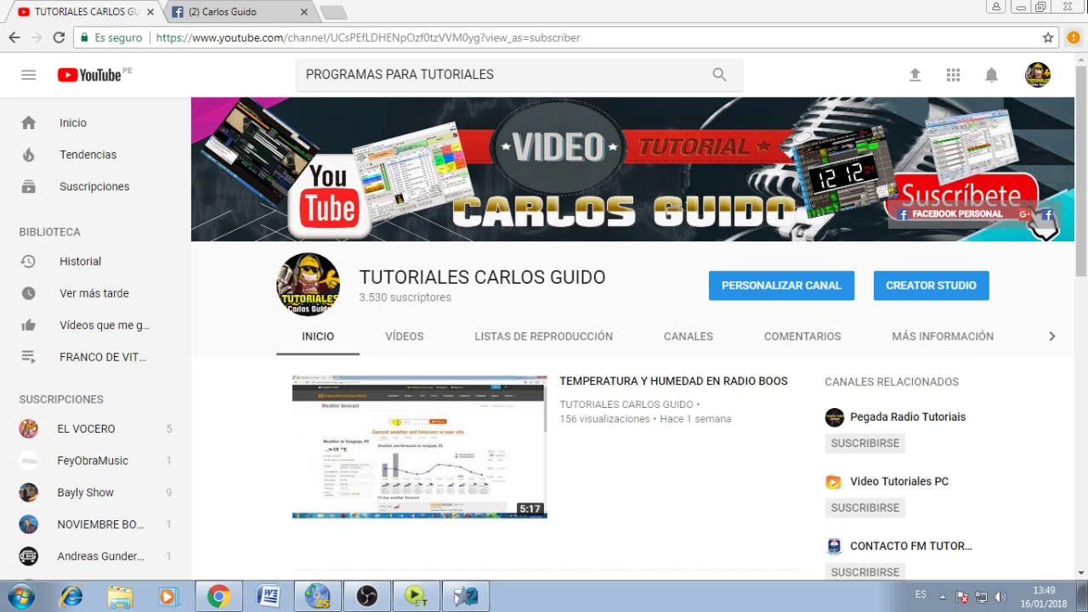
left_click(1023, 10)
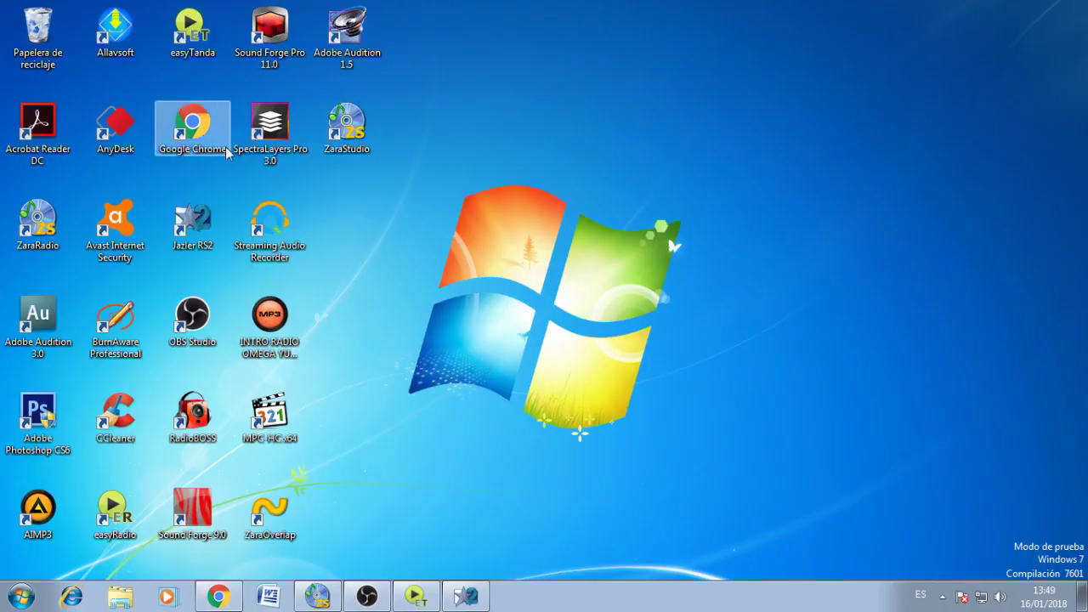
double_click(201, 411)
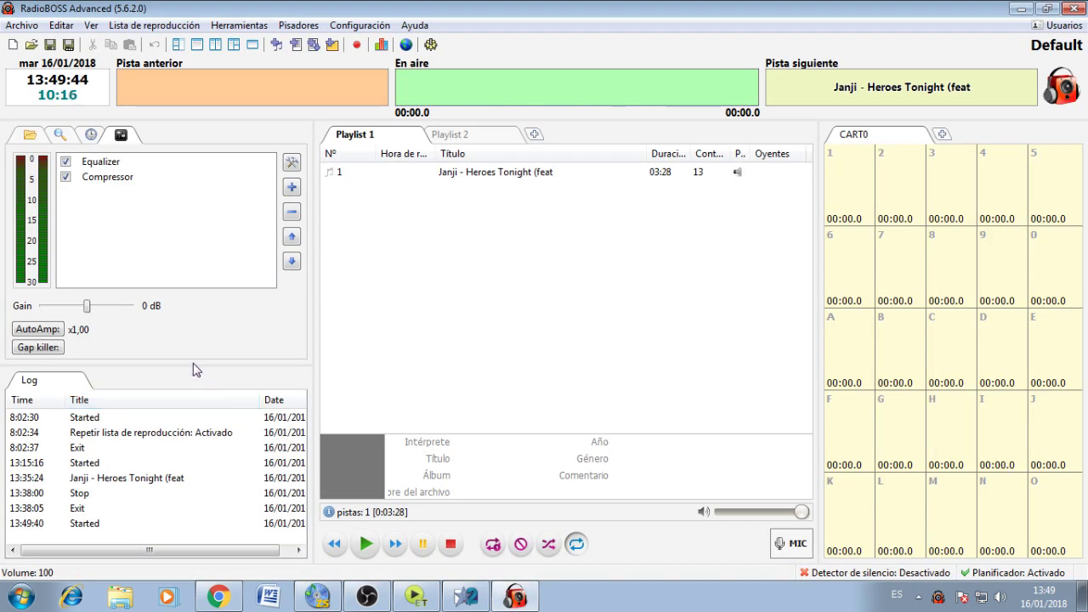
Enlarge the effects panel above the log, and view the Equalizer's bands and presets without changing them.
left_click_drag(195, 364, 204, 481)
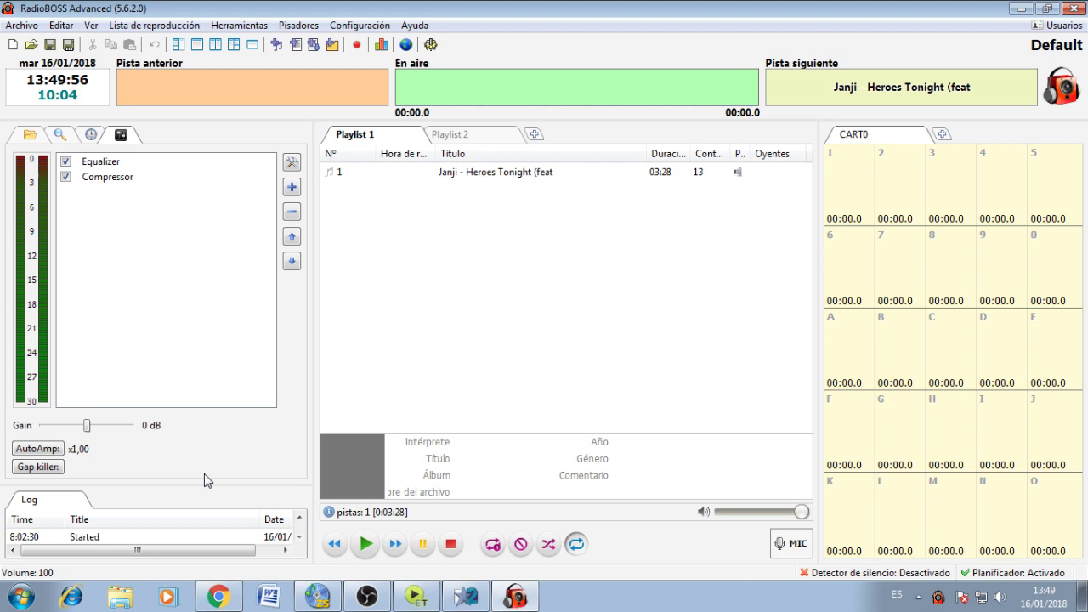
double_click(124, 162)
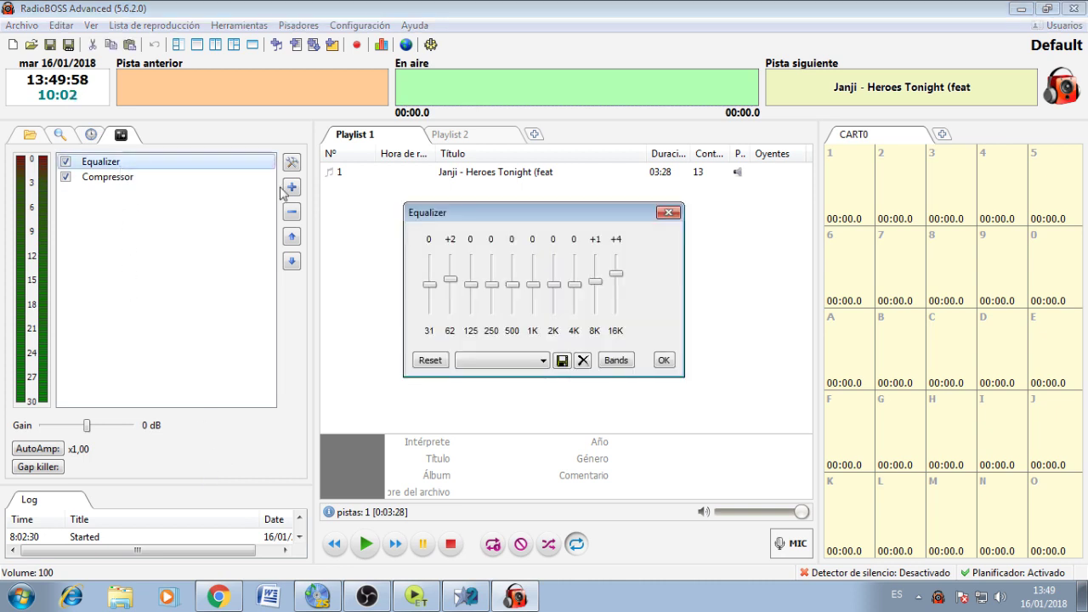
left_click(535, 361)
left_click_drag(544, 409, 549, 388)
left_click(422, 362)
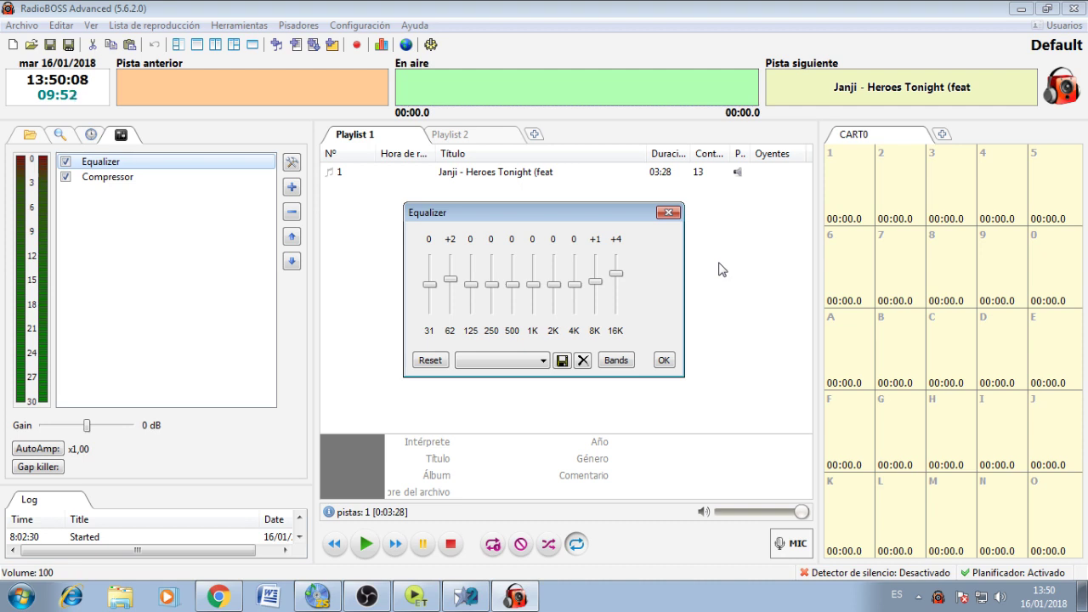
left_click(668, 213)
Review the Compressor effect's settings and the AutoAmp AGC settings, and close both windows.
double_click(126, 180)
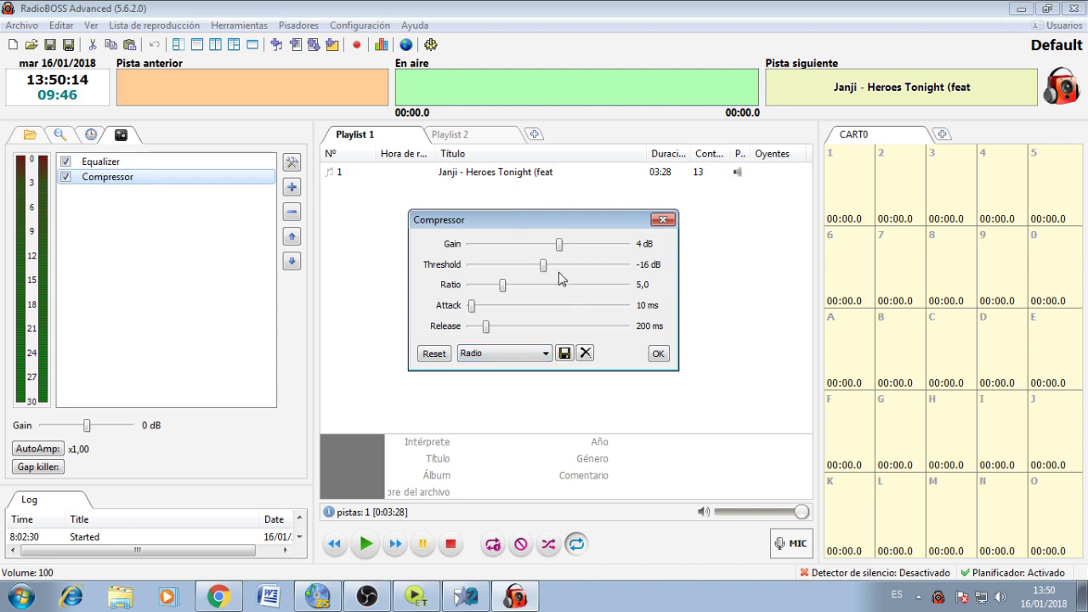
left_click(664, 221)
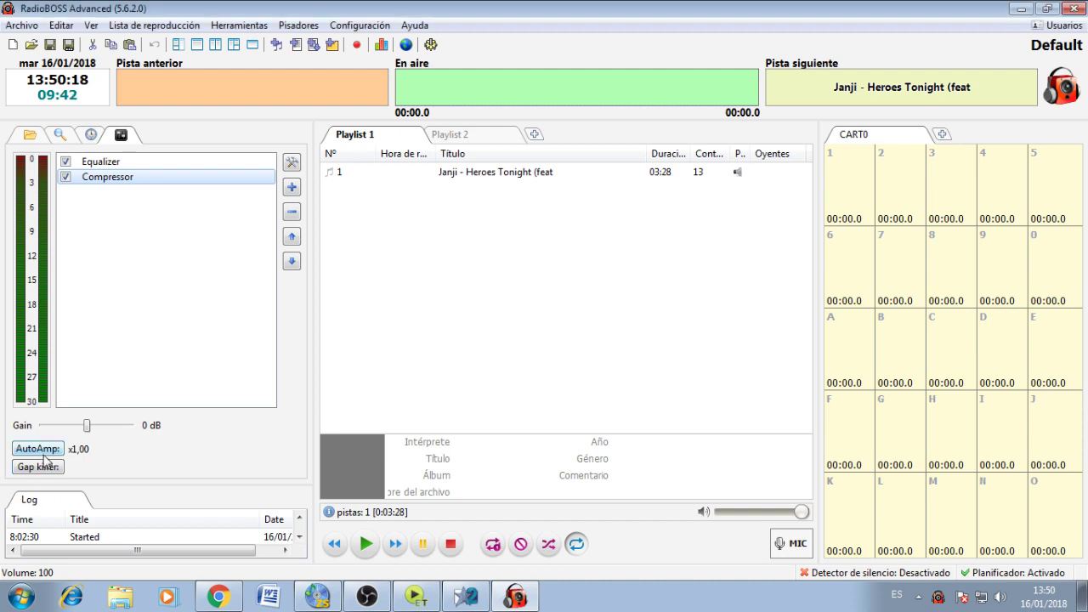
left_click(43, 451)
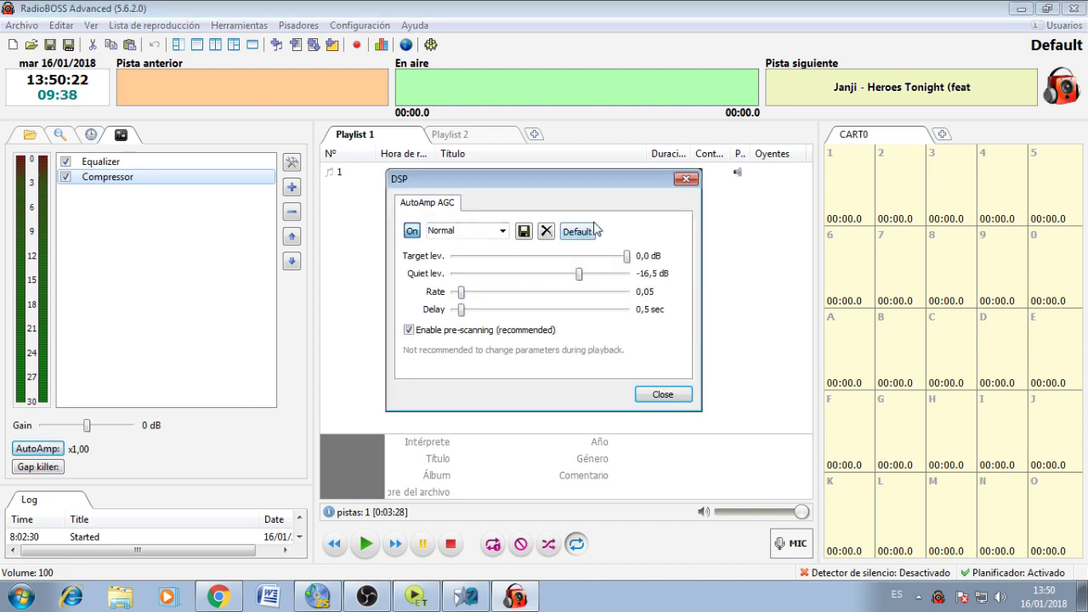
left_click(686, 179)
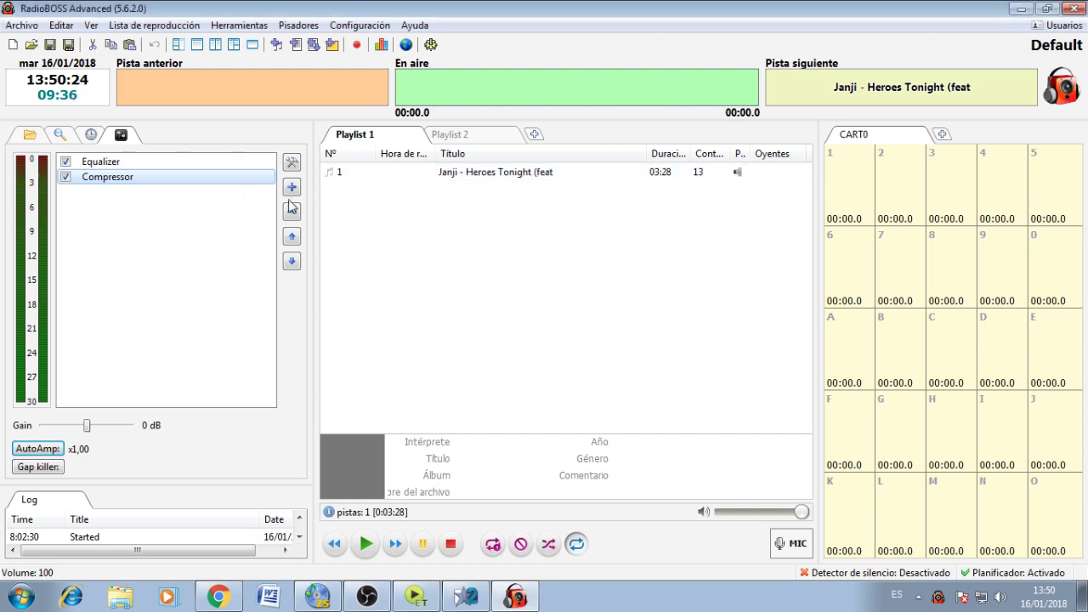
Examine the effects available to add, including VST plug-ins, and cancel without adding one.
left_click(291, 189)
left_click(435, 403)
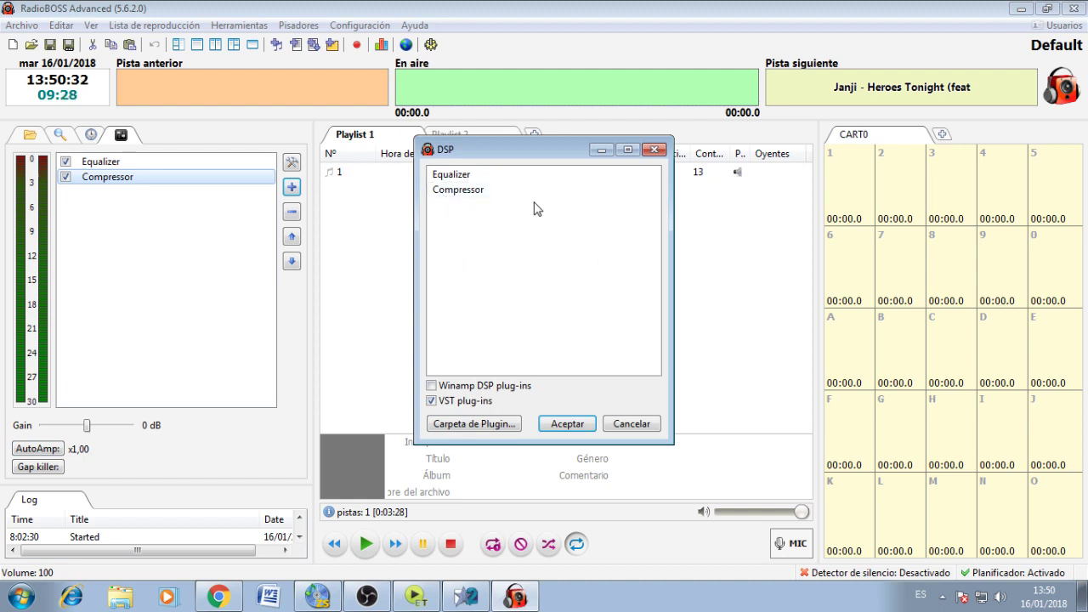
left_click(630, 429)
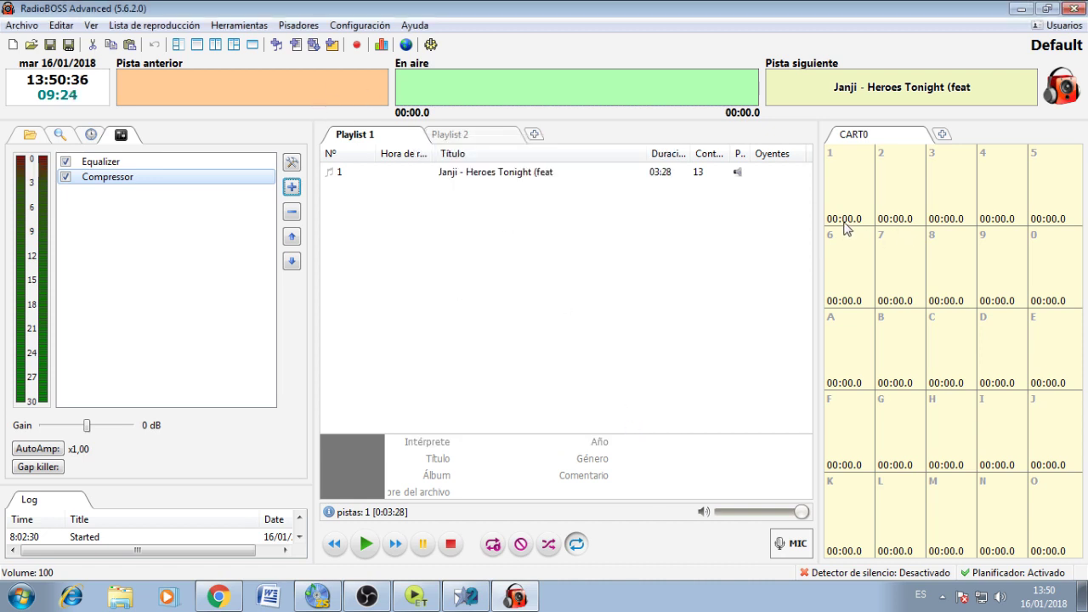
For cart 1, view the Time Announcement and Teaser source settings and close them without filling anything in.
right_click(843, 171)
left_click(889, 181)
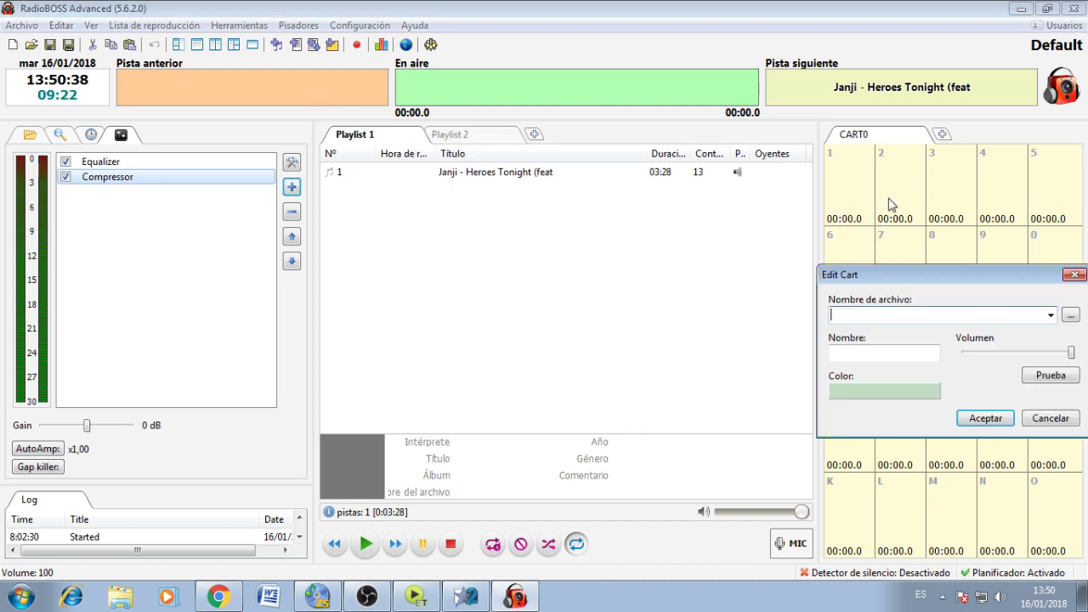
left_click(1050, 316)
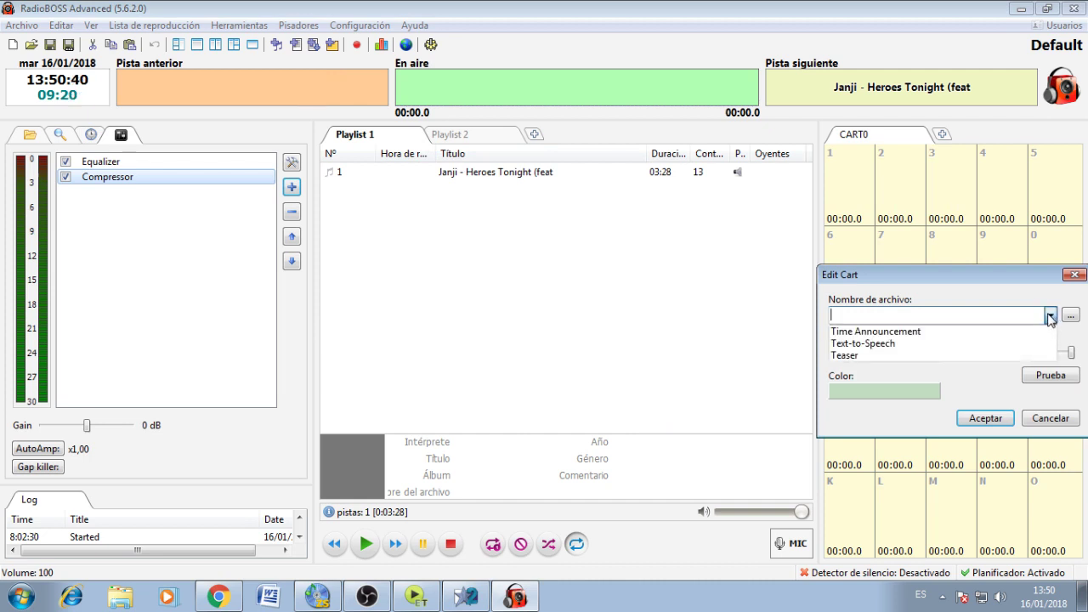
left_click(918, 331)
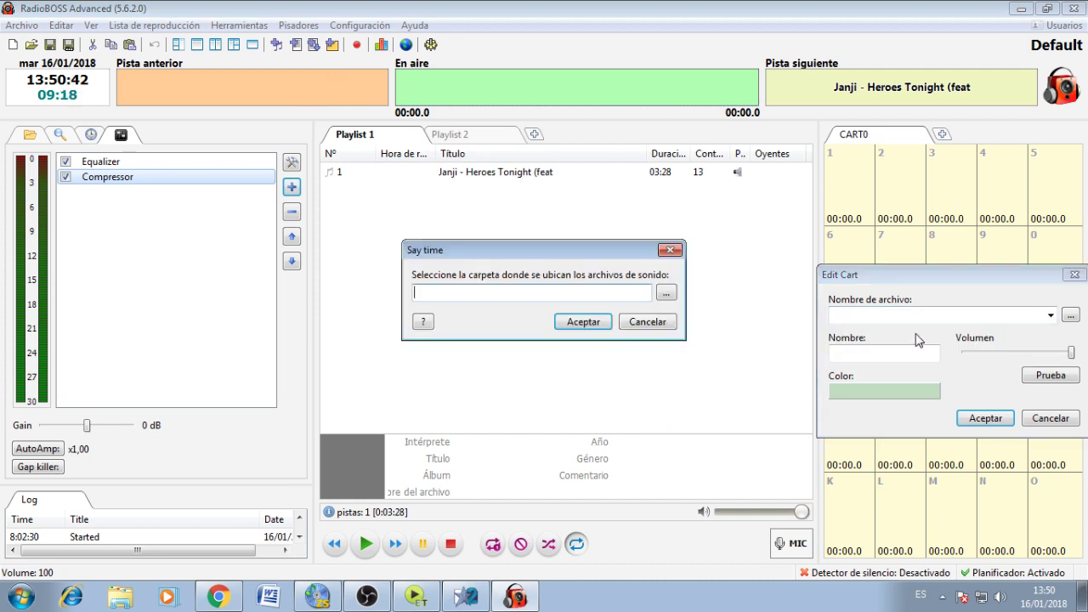
left_click(670, 250)
left_click(1051, 316)
left_click(867, 356)
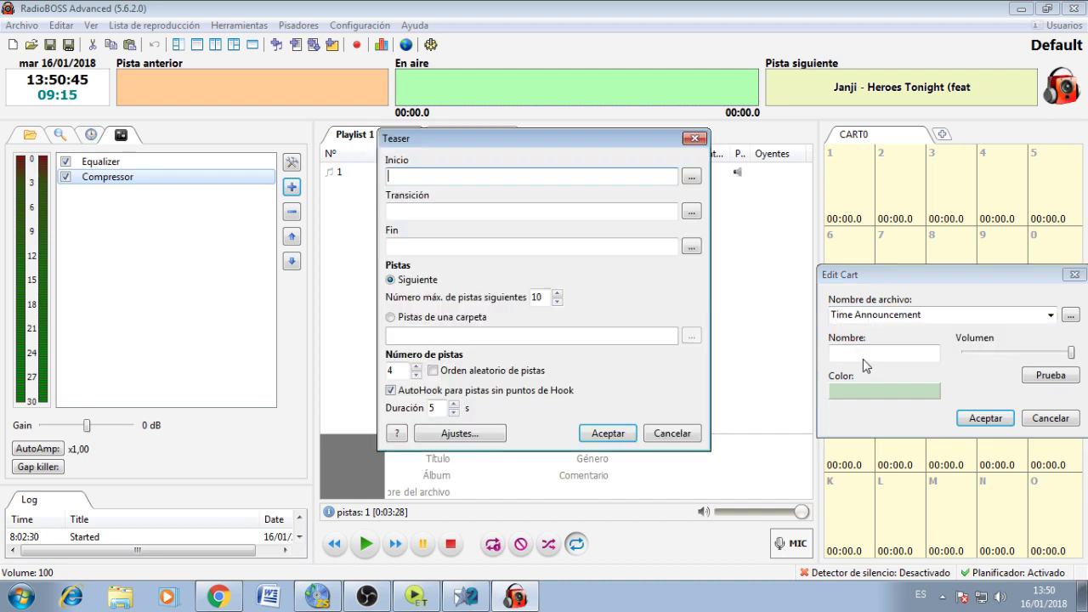
left_click(695, 138)
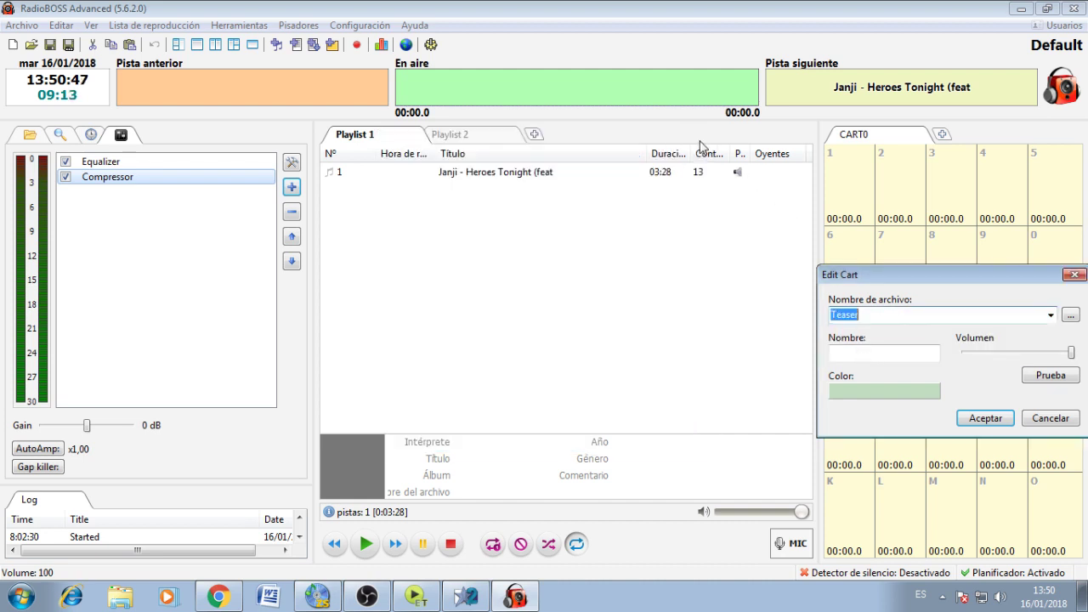
Assign a Text-to-Speech item with the text HOLA AMIGOS to cart 1 and play it.
left_click(1051, 316)
left_click(846, 343)
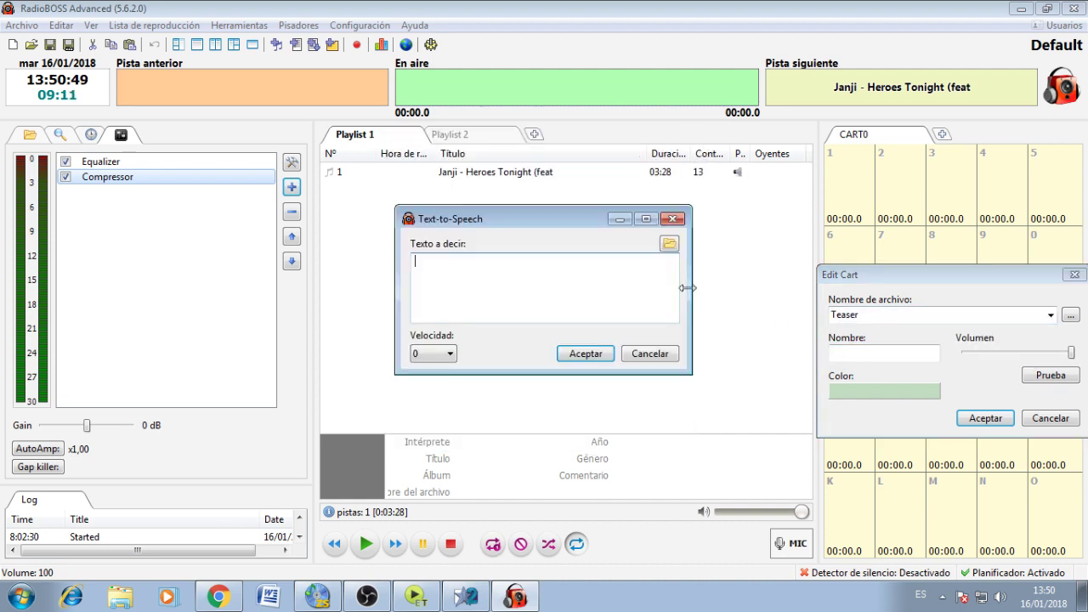
type("HOLA AMIGOS")
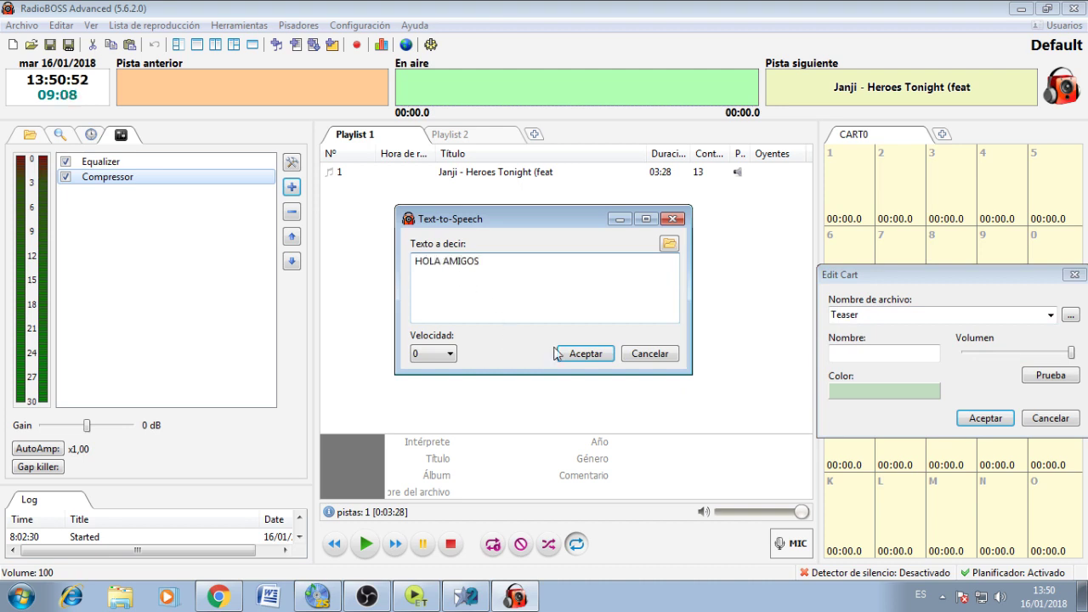
left_click(585, 354)
left_click(977, 418)
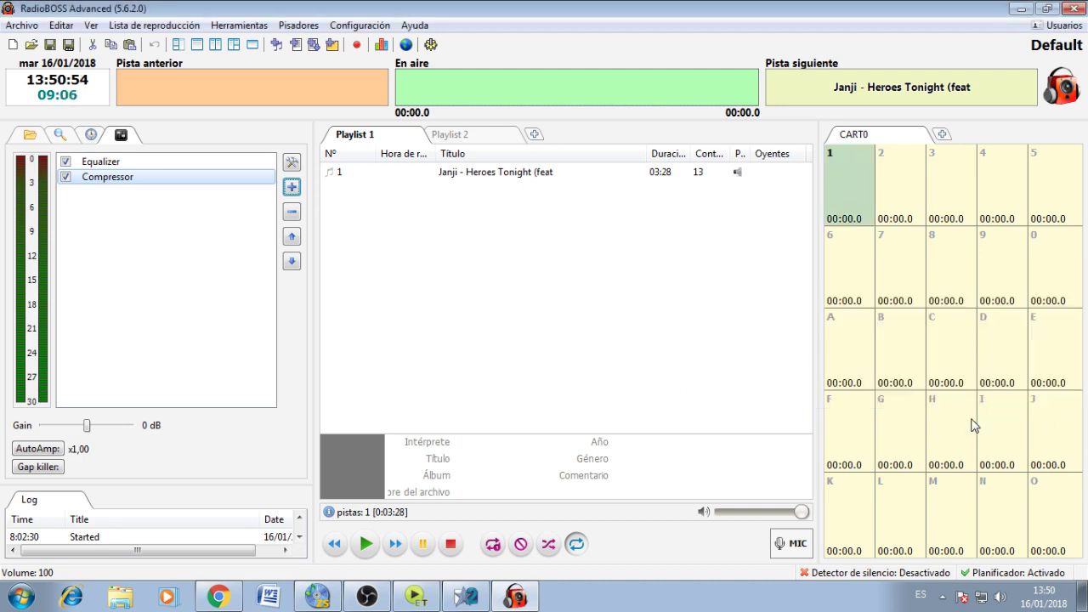
left_click(842, 198)
Look through the program settings for file types, playback, Misceláneo, Fundidos, Estilo and Detector de silencio.
left_click(431, 45)
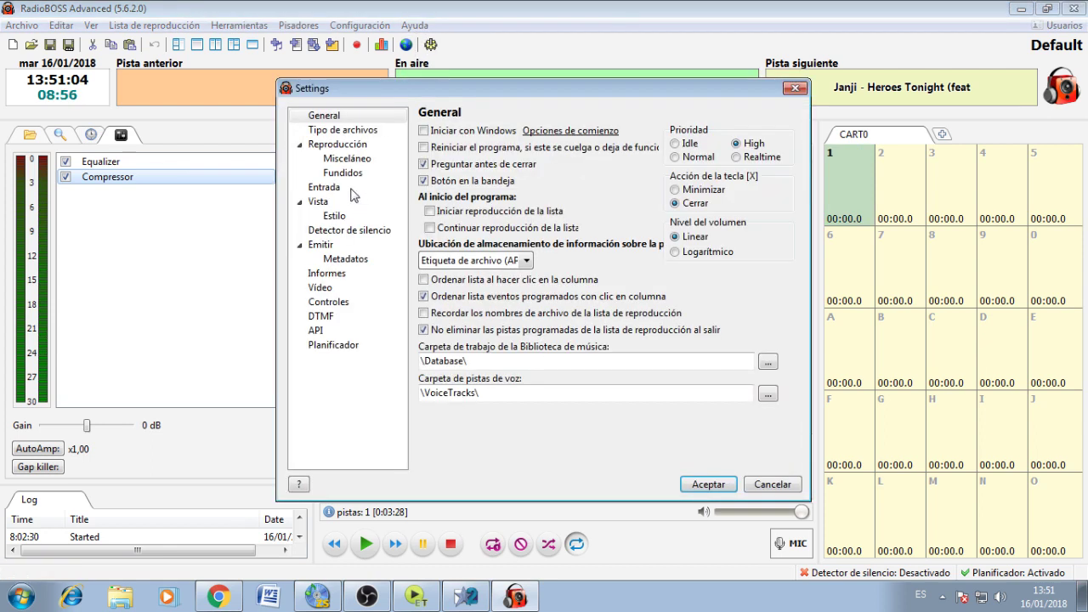
left_click(347, 130)
left_click(348, 145)
left_click(348, 159)
left_click(344, 173)
left_click(344, 162)
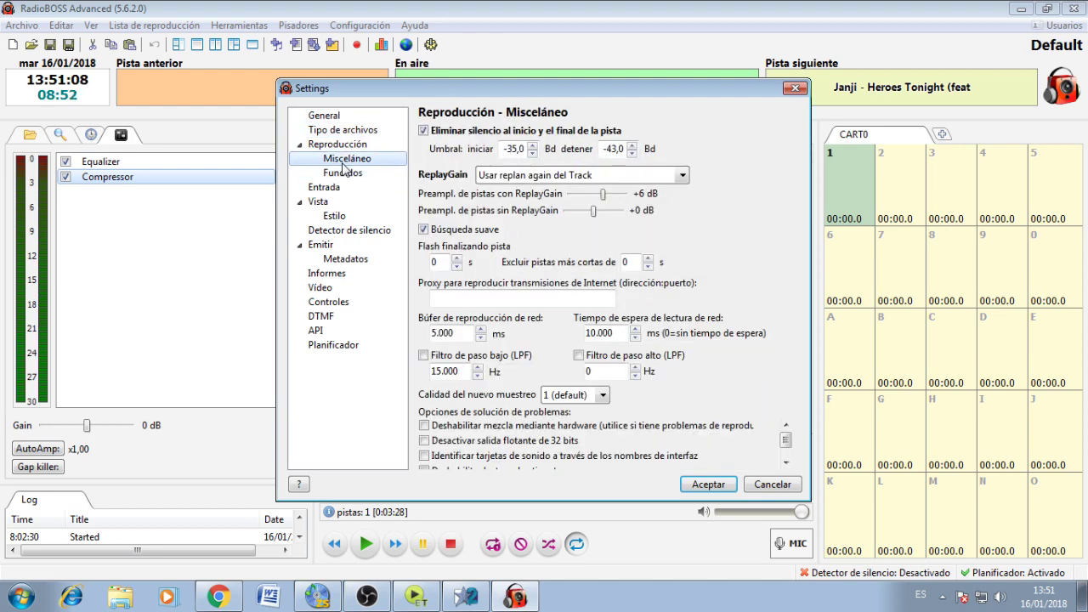
left_click(344, 172)
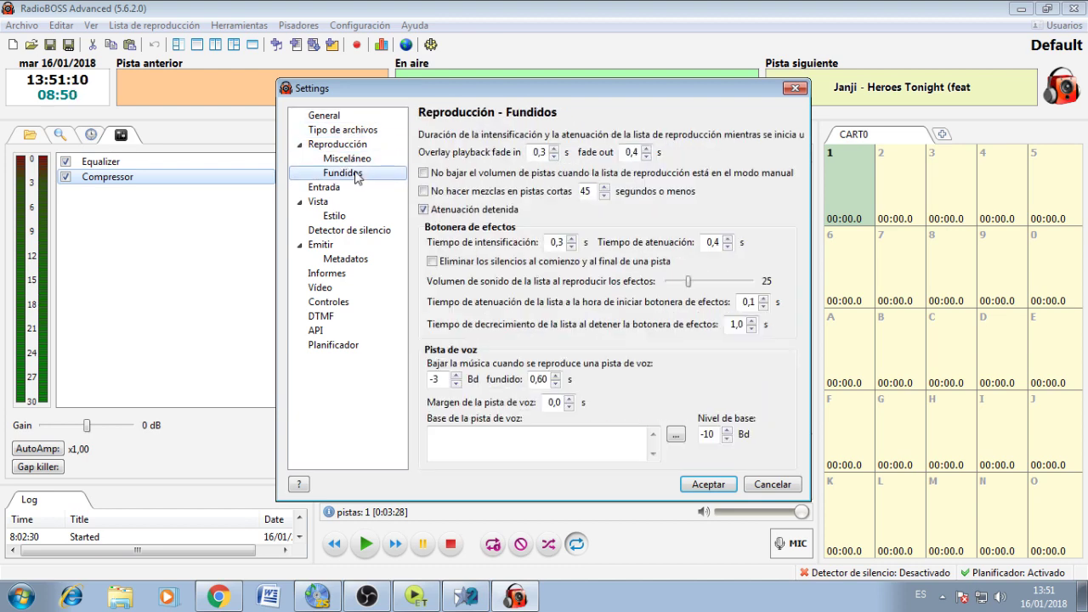
left_click(334, 218)
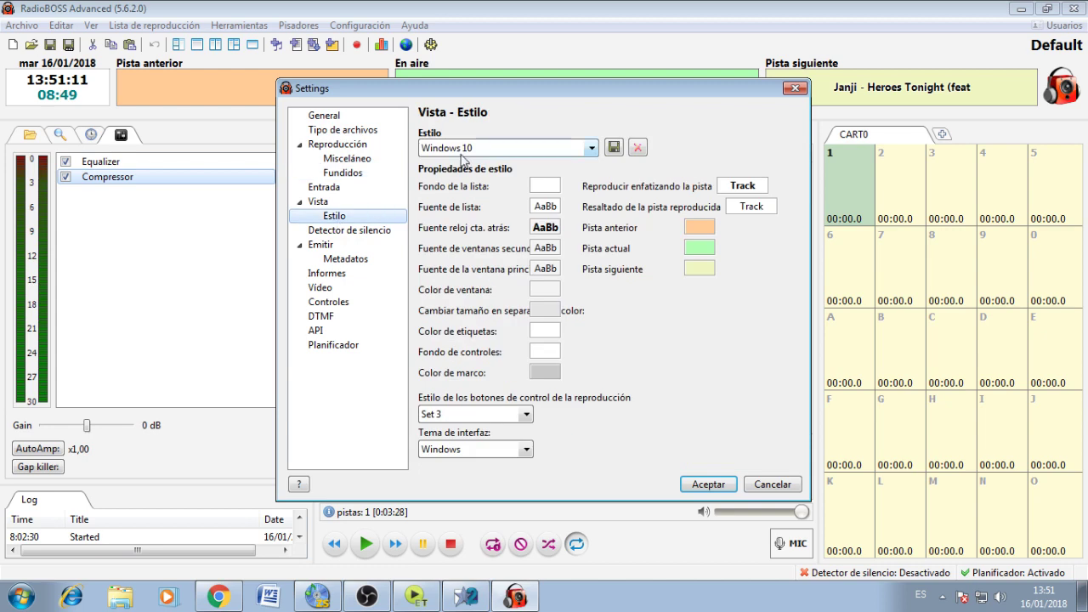
left_click(367, 232)
View the Emitir settings and the connection form for a new encoder, and close both without saving.
left_click(328, 246)
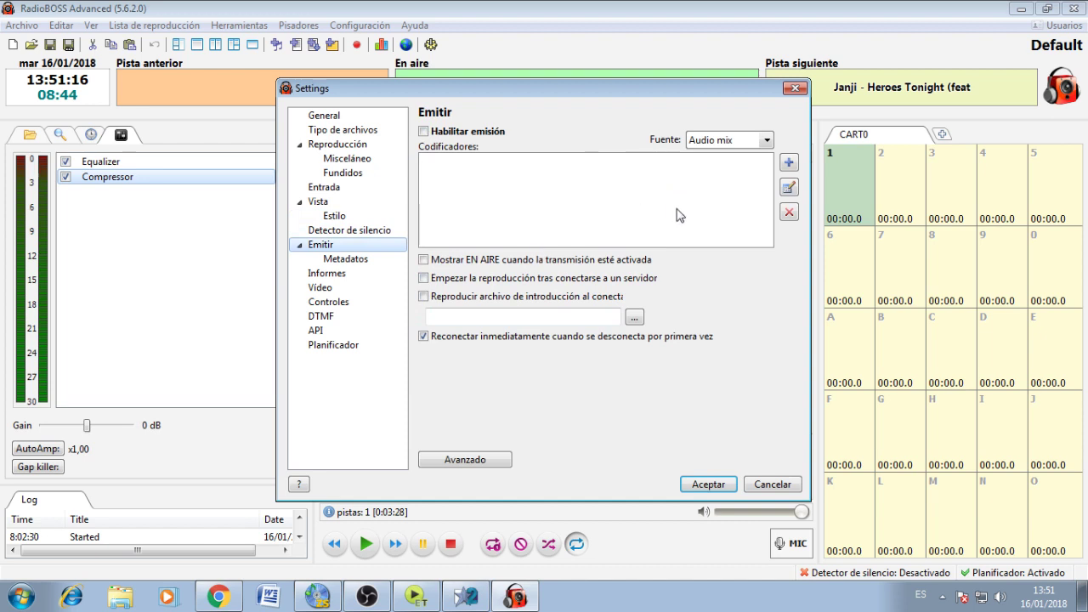
left_click(789, 162)
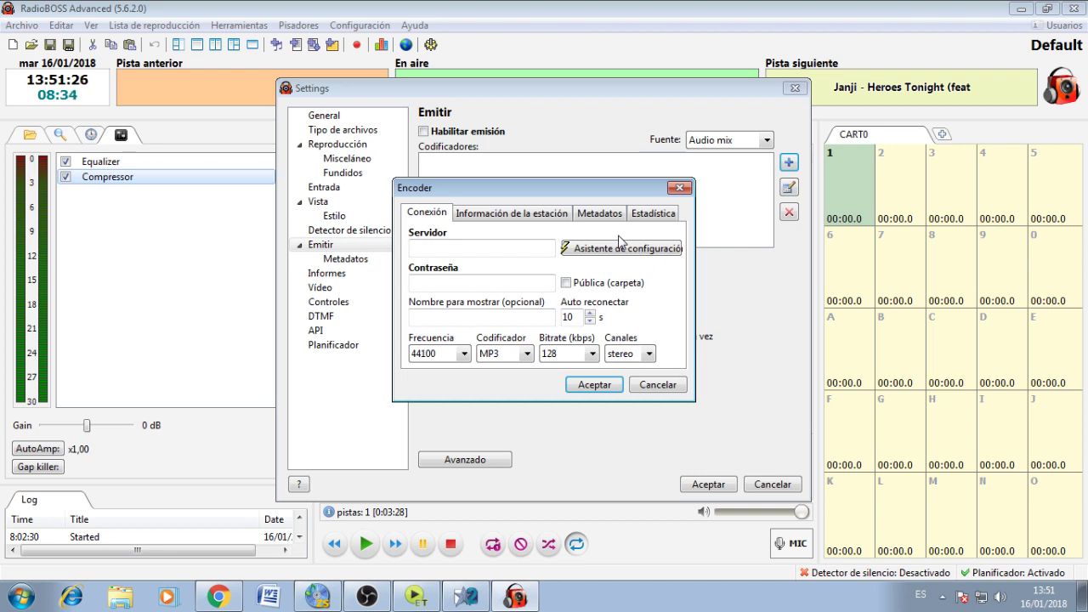
left_click(679, 188)
left_click(795, 88)
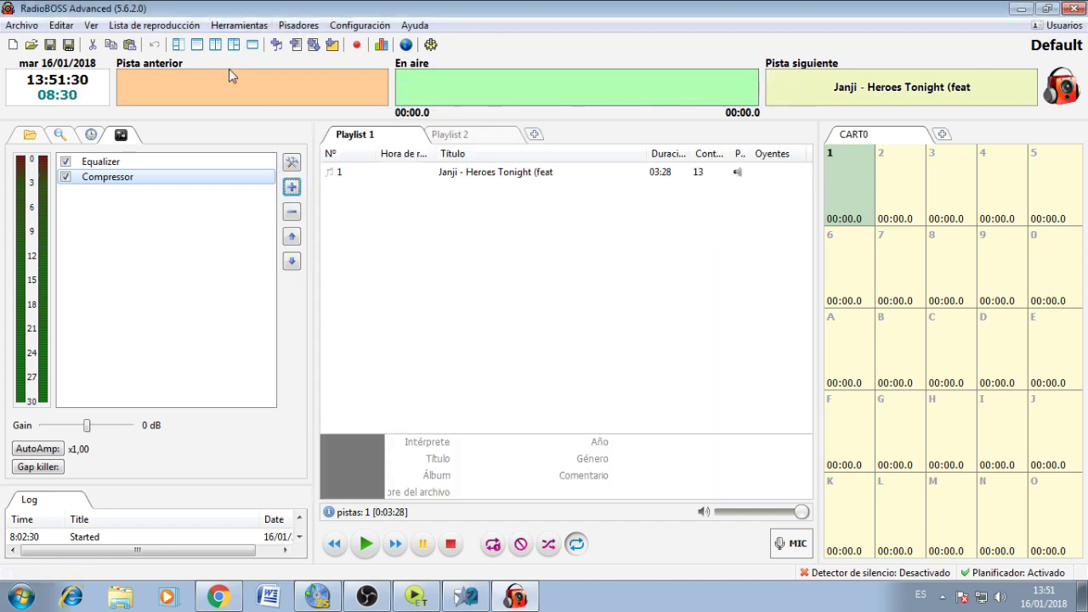
Examine the form for adding a stream URL to the playlist and close it without adding anything.
left_click(169, 31)
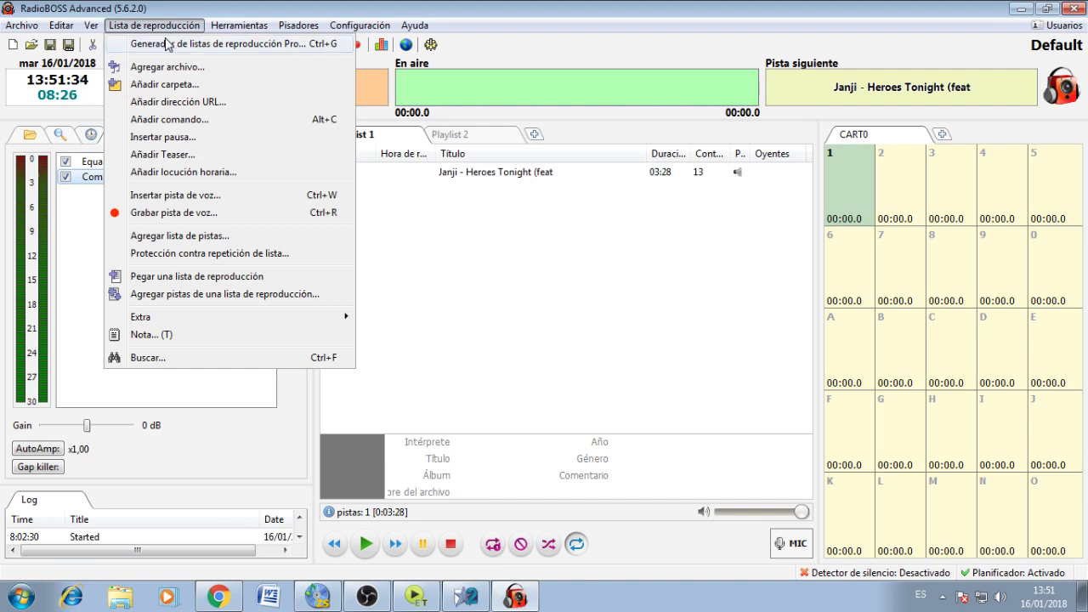
left_click(179, 103)
left_click(655, 253)
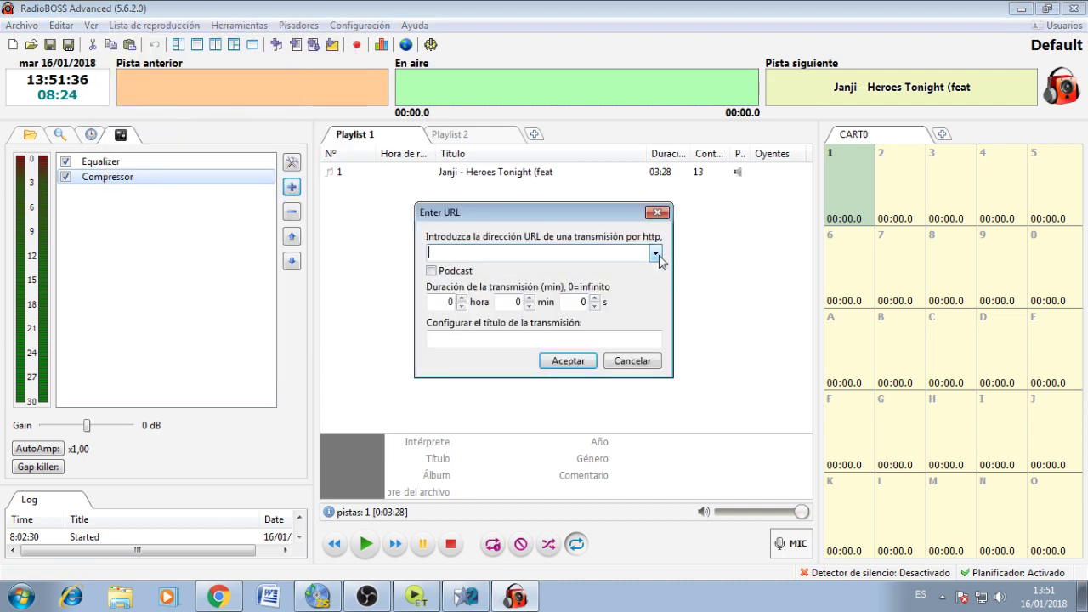
left_click(657, 212)
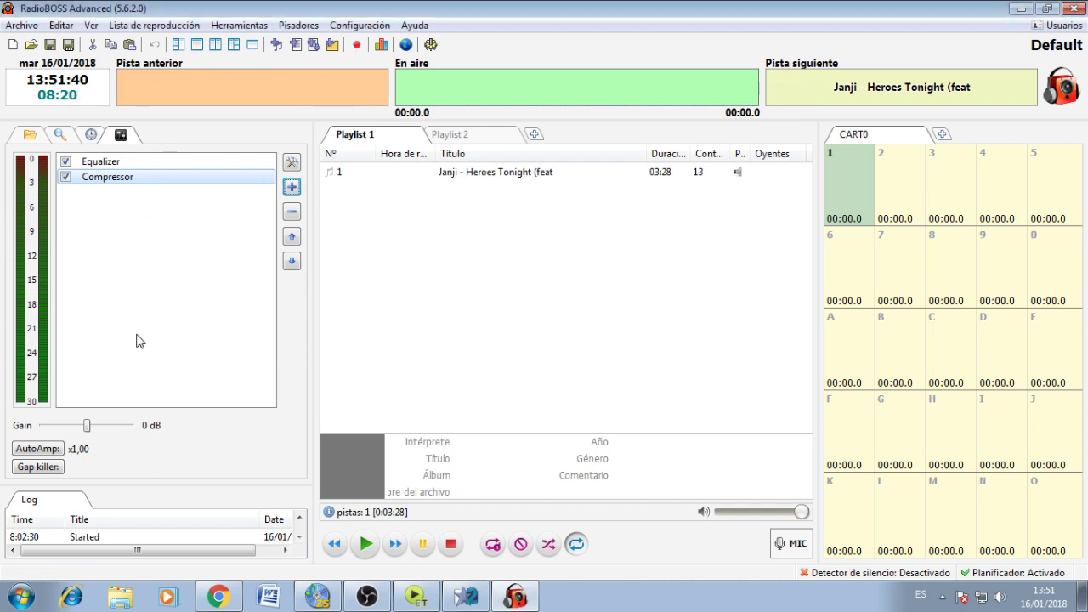
Start a new scheduler event, examine the Scheduler Wizard's actions, including the Generar lista de reproducción option, and cancel the wizard.
left_click(93, 138)
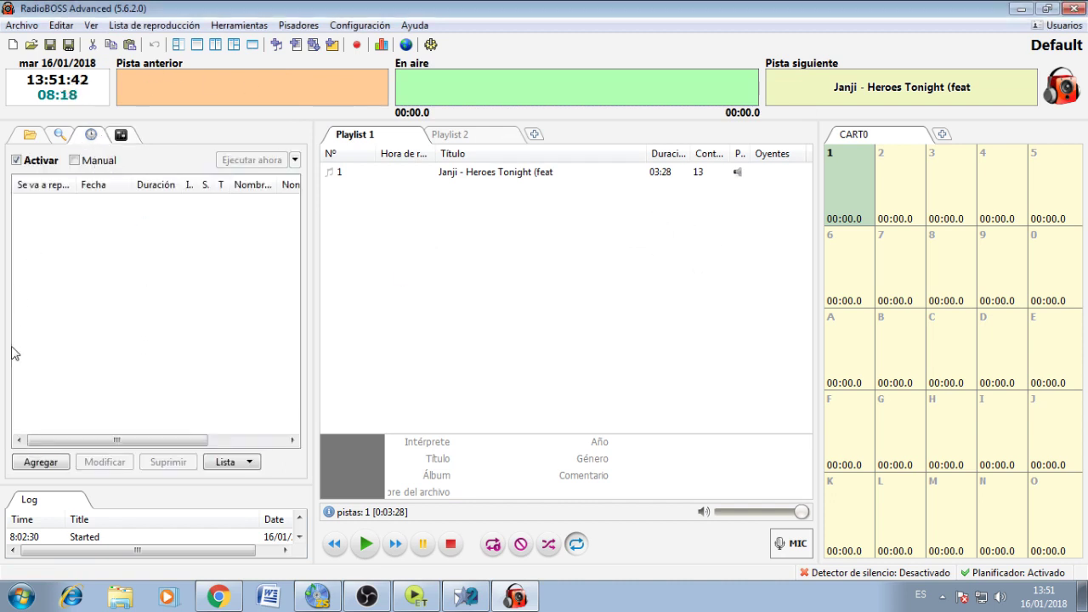
left_click(40, 462)
left_click(493, 147)
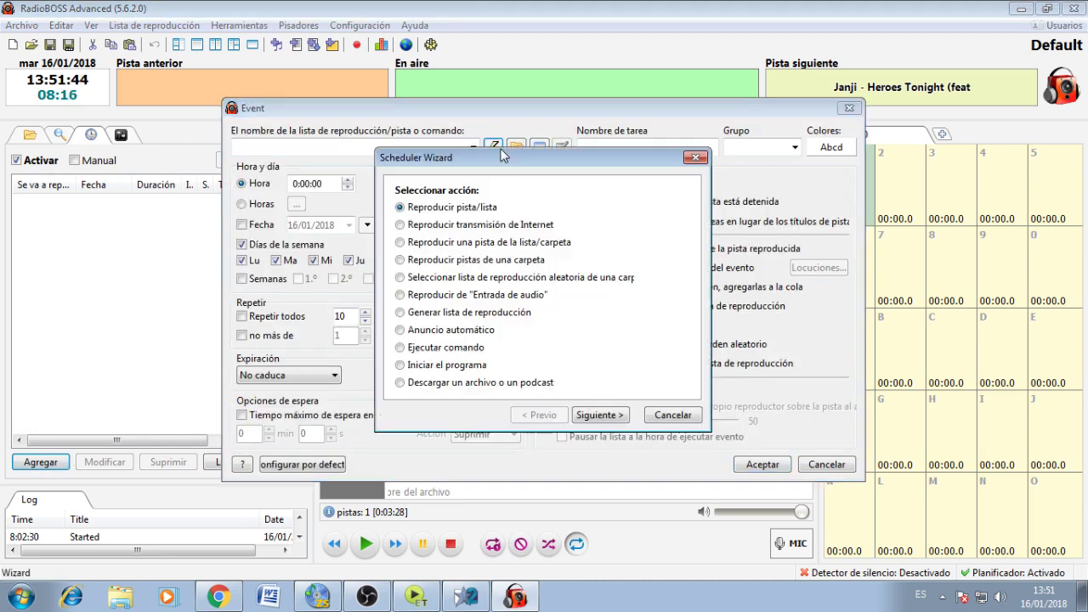
left_click(412, 230)
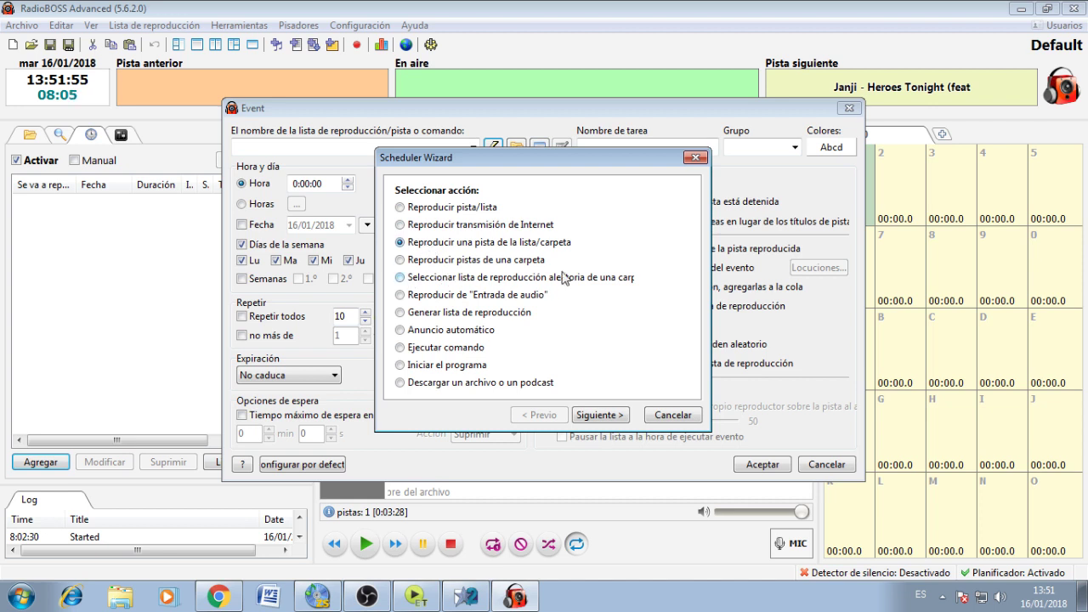
left_click(400, 295)
left_click(400, 312)
left_click(600, 417)
left_click(670, 417)
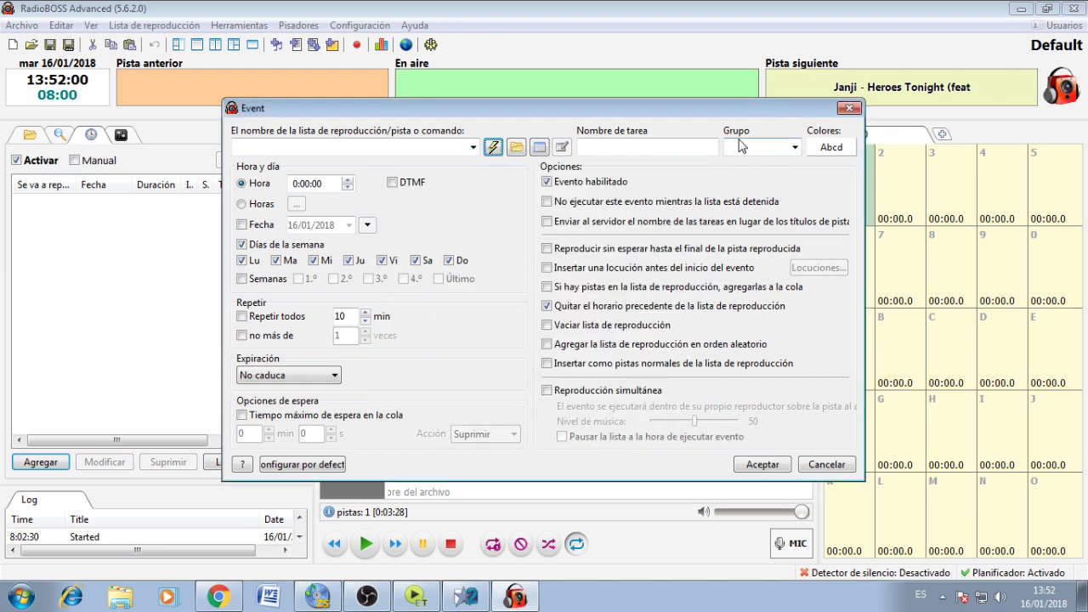
Close the new event form without saving, and view the Music Library window before closing it.
left_click(848, 108)
left_click(153, 24)
left_click(161, 40)
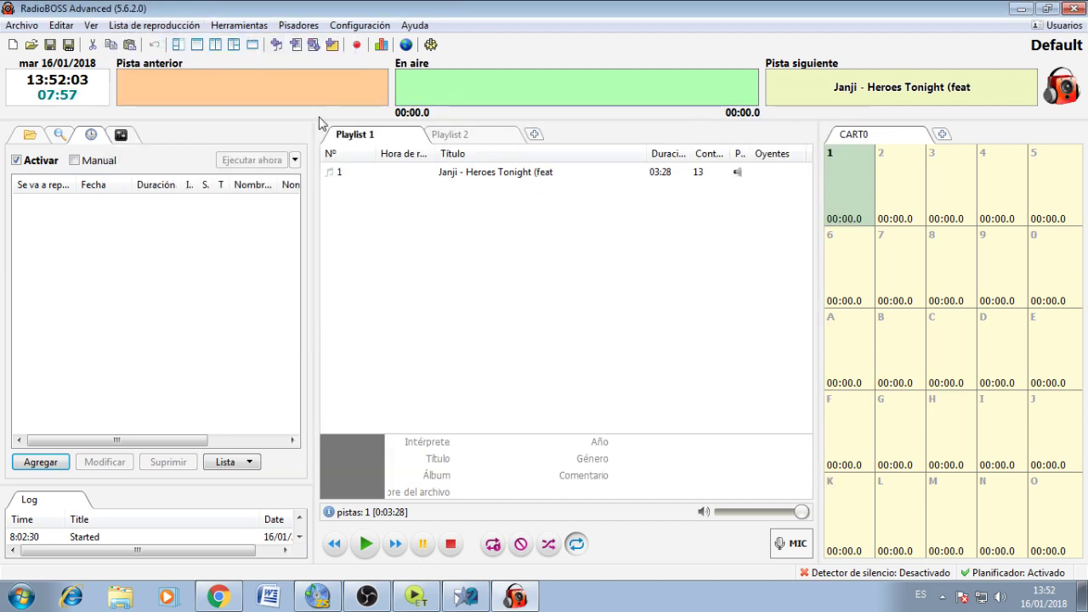
left_click(780, 130)
left_click(240, 25)
left_click(255, 43)
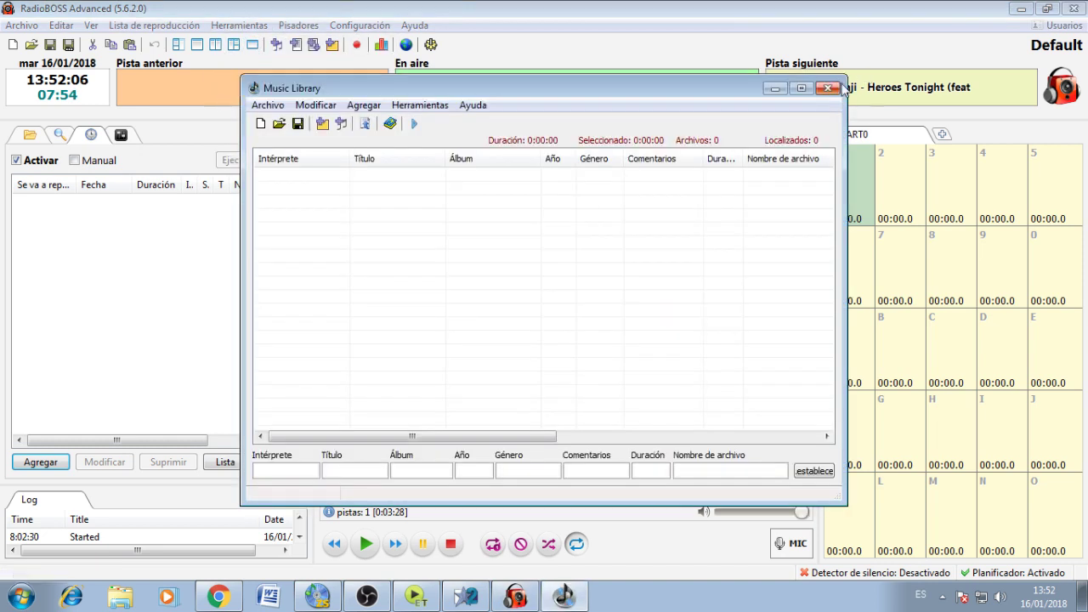
left_click(838, 82)
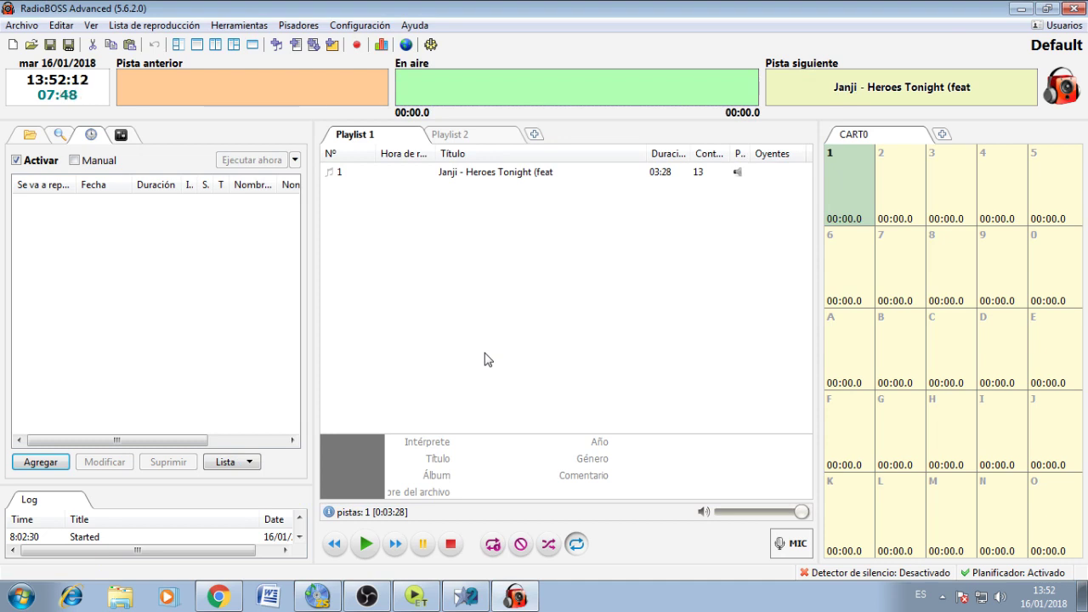
Examine the Stream Archive recording settings, try a 44100 sample rate for the codec, and close them without saving.
left_click(356, 45)
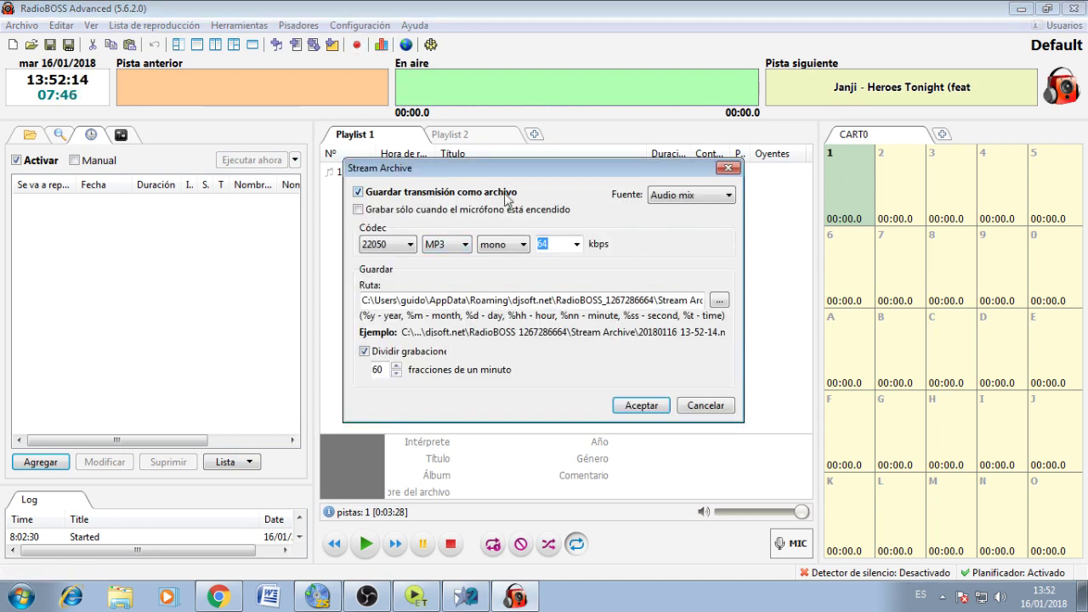
left_click(410, 244)
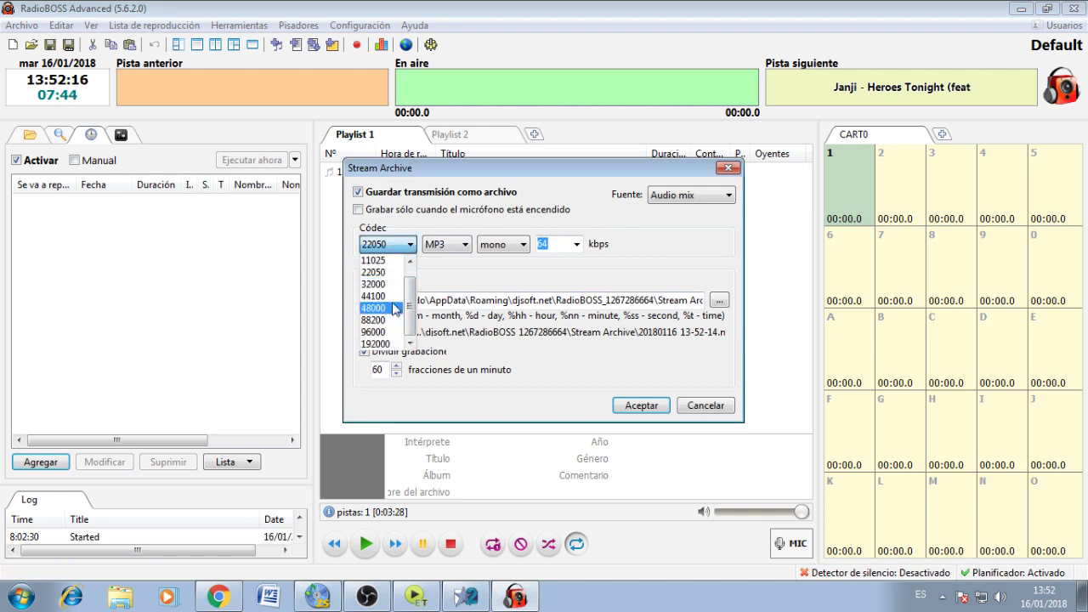
left_click(384, 296)
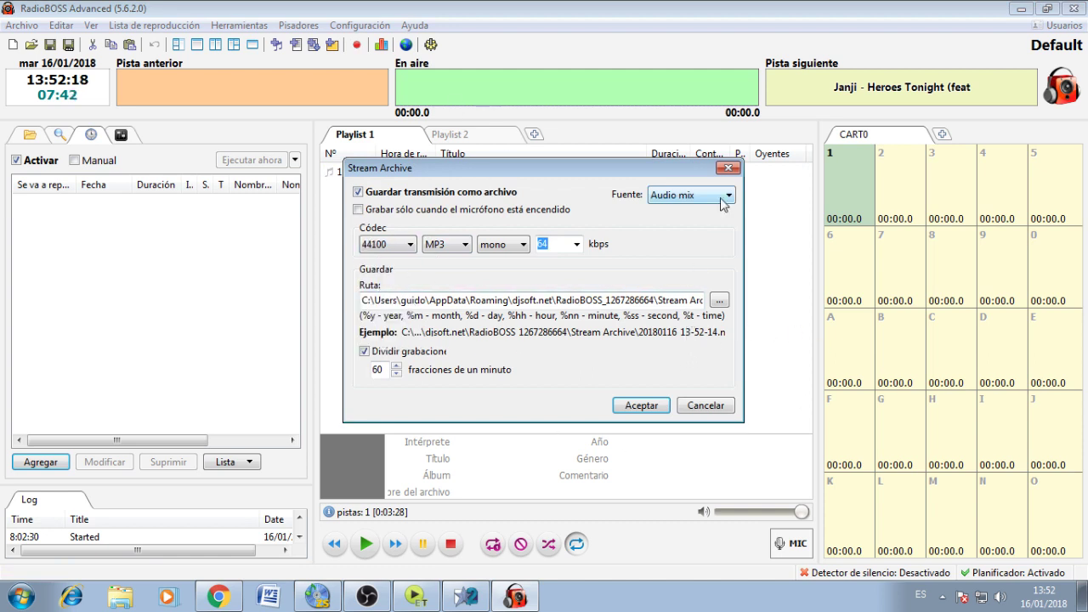
left_click(729, 167)
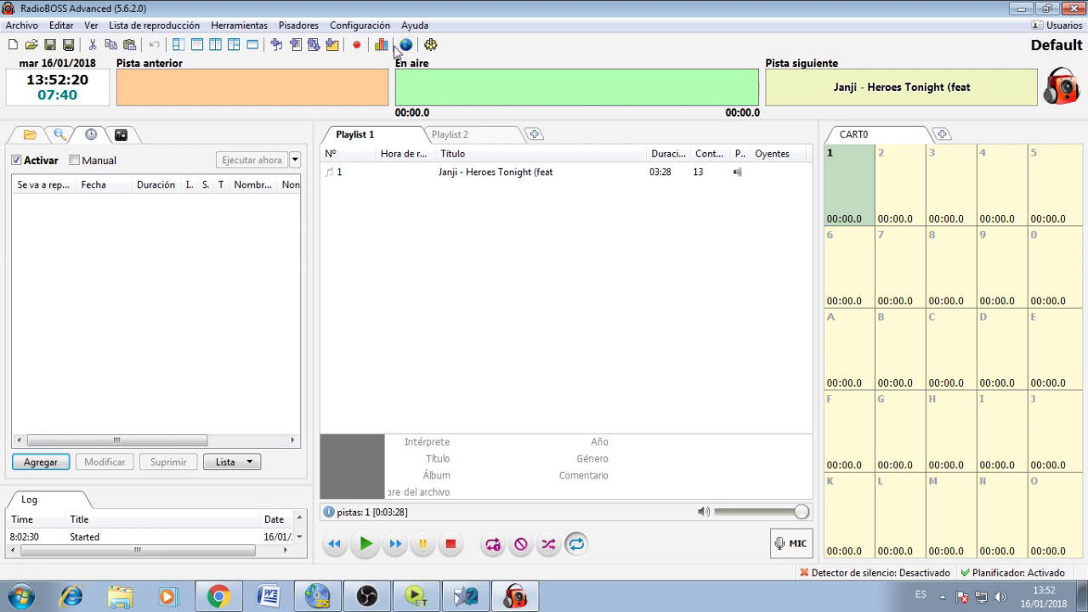
View the broadcasting statistics with the listener graph and connection list, and close them.
left_click(381, 45)
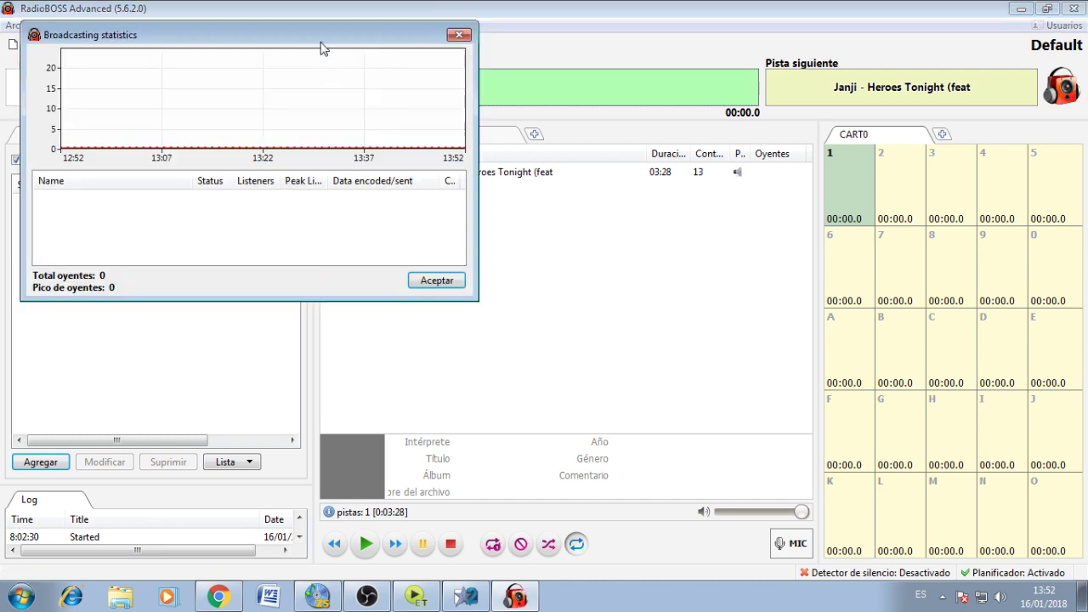
left_click(670, 219)
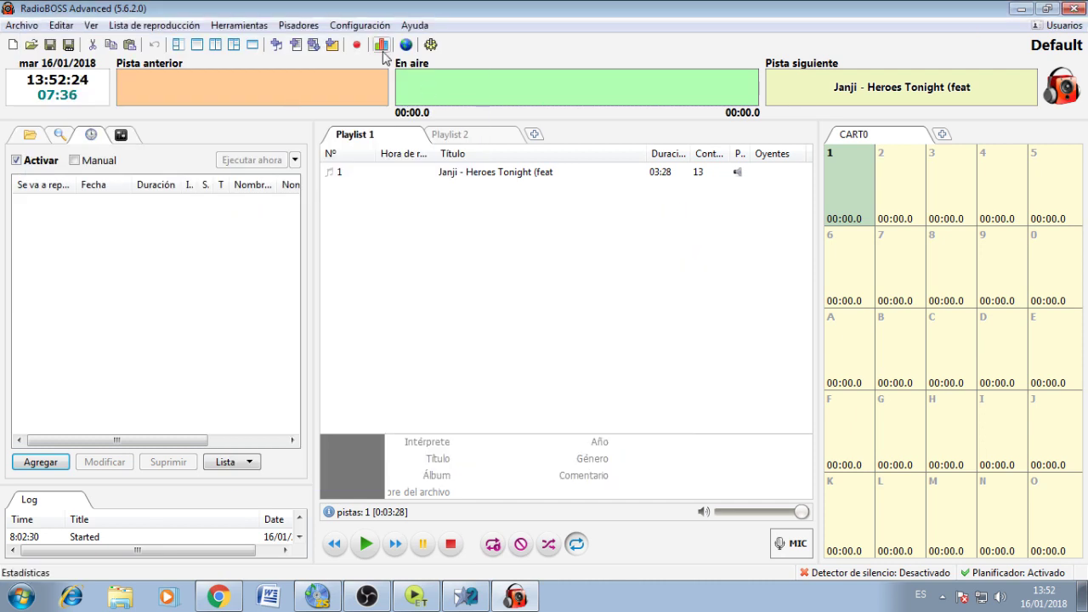
left_click(381, 48)
left_click(670, 218)
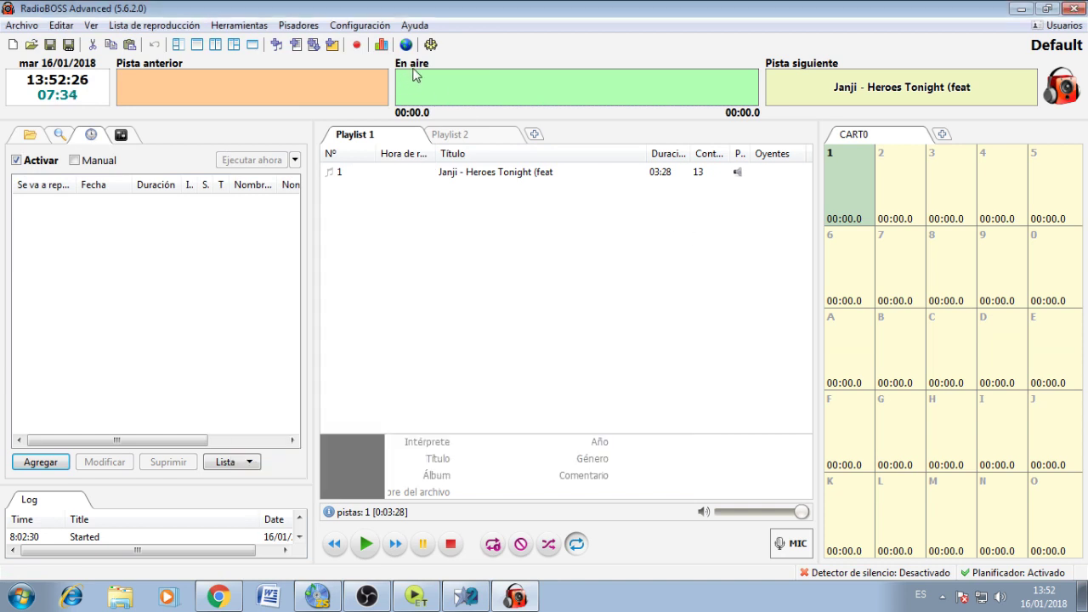